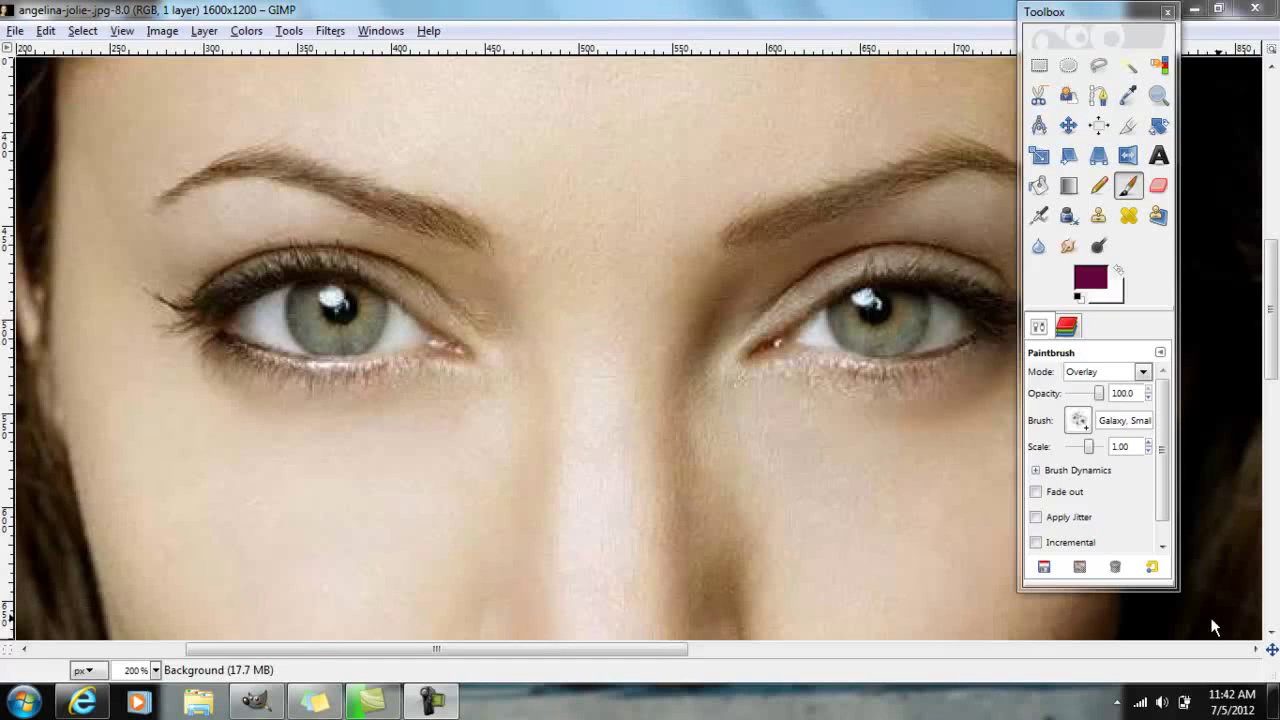
# Step: Glance at the instructions sticky note, then return to the GIMP photo
pyautogui.click(310, 703)
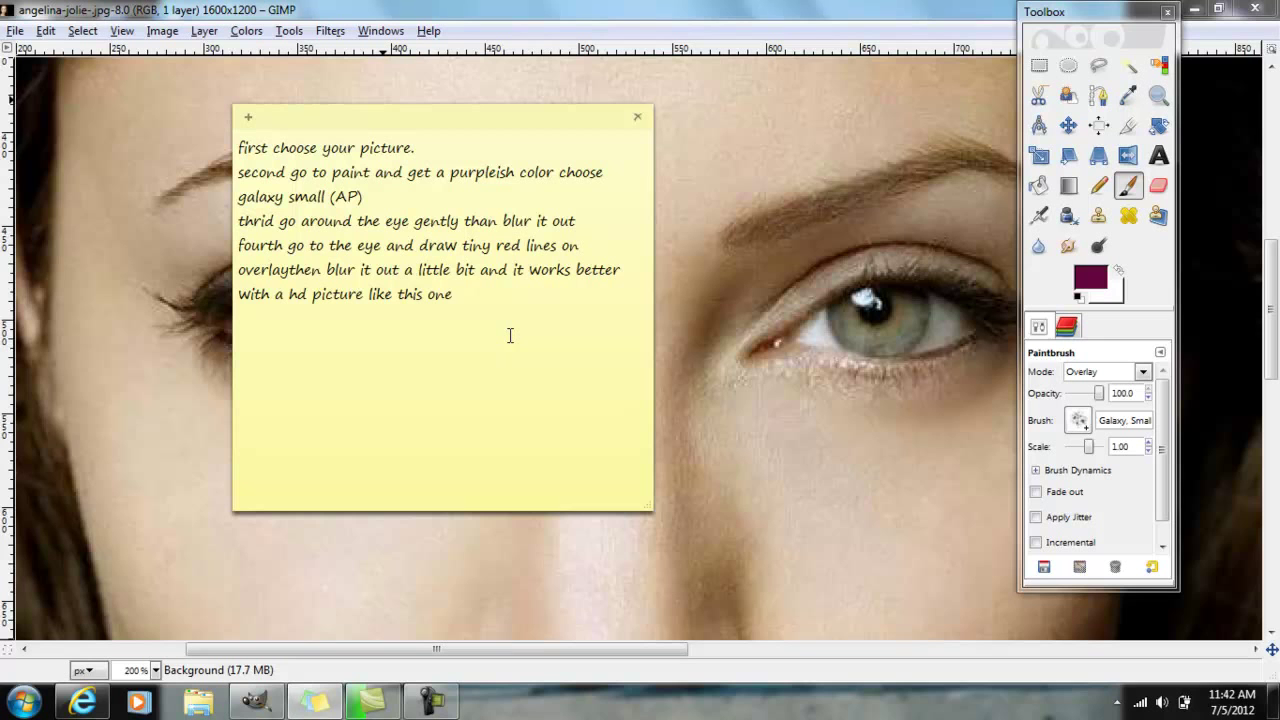
pyautogui.click(184, 400)
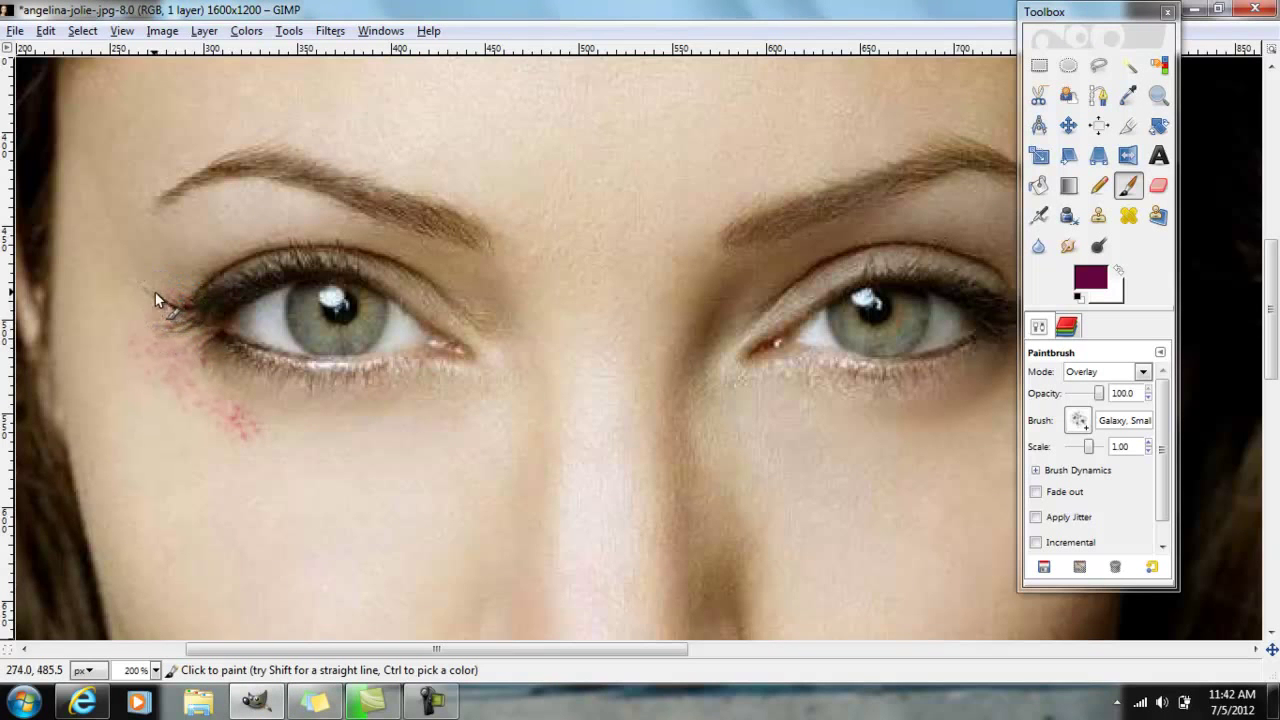
# Step: Paint purple Overlay bruise strokes near the eyebrow, the upper eyelid crease and the lower eyelid
pyautogui.moveTo(260, 225); pyautogui.dragTo(247, 229)
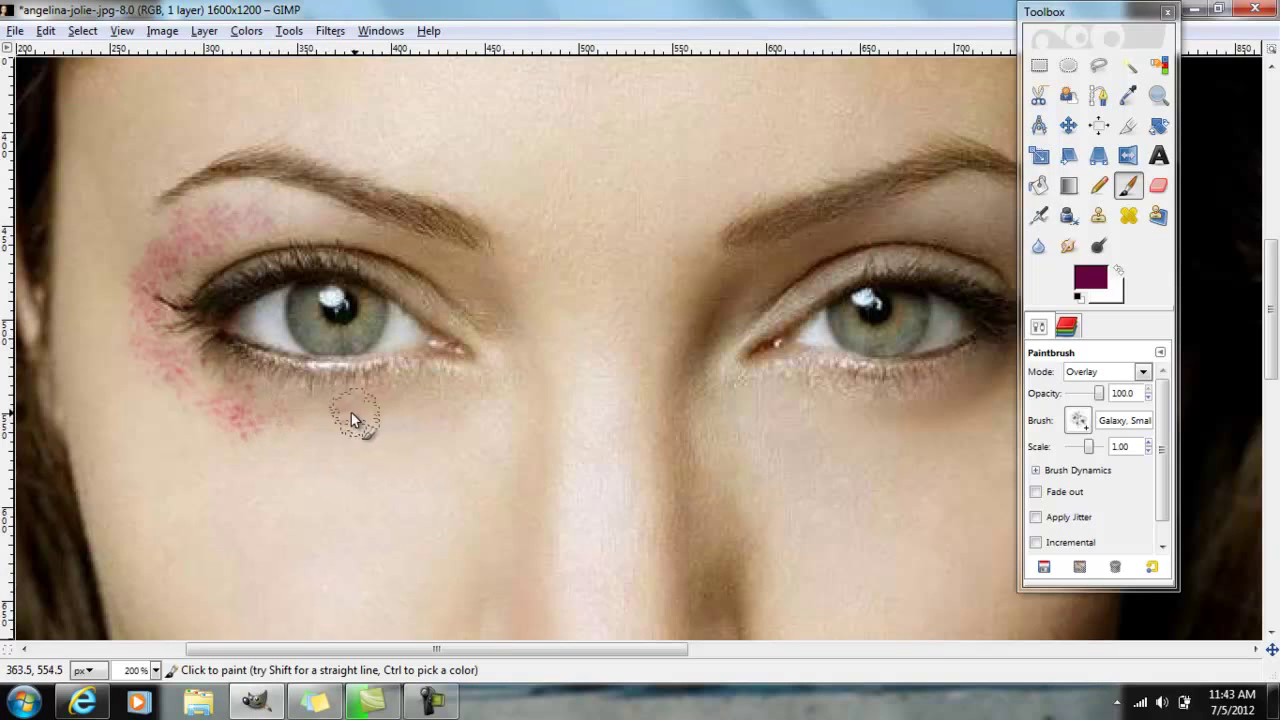
pyautogui.moveTo(371, 428)
pyautogui.mouseDown()
pyautogui.moveTo(175, 383)
pyautogui.moveTo(263, 386)
pyautogui.mouseUp()
pyautogui.moveTo(346, 397)
pyautogui.mouseDown()
pyautogui.moveTo(456, 405)
pyautogui.moveTo(243, 437)
pyautogui.moveTo(150, 346)
pyautogui.mouseUp()
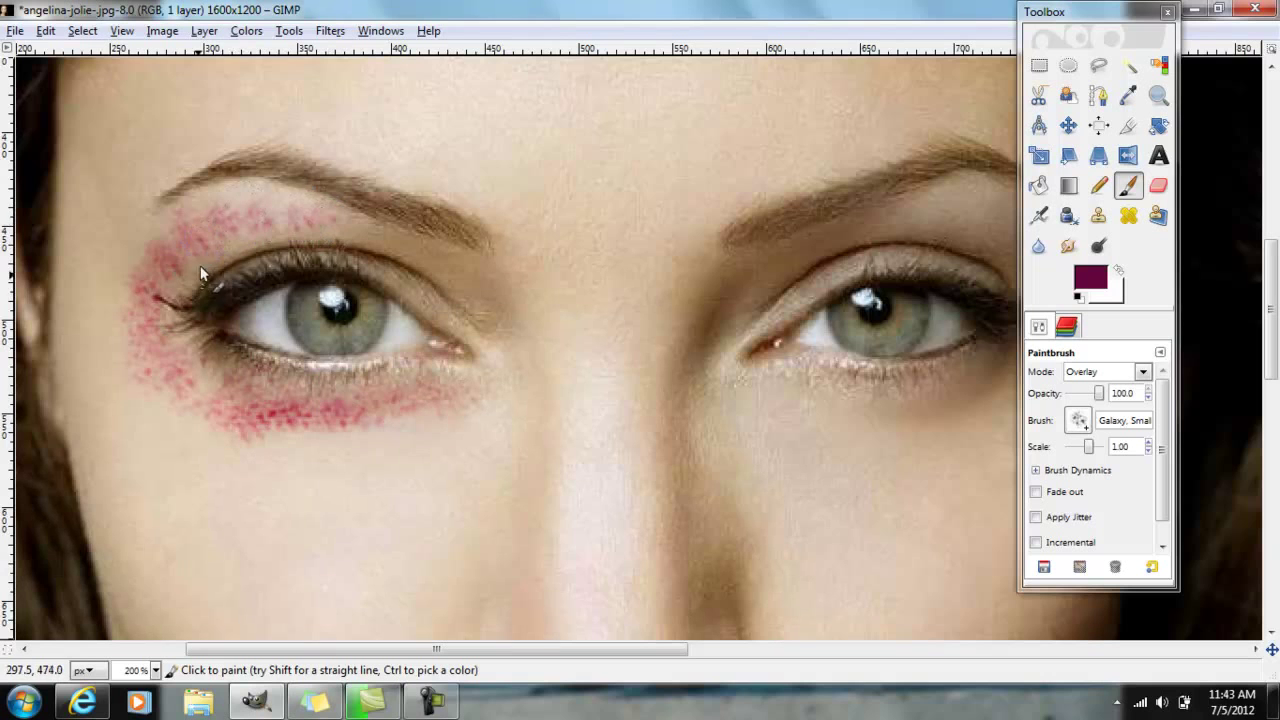
pyautogui.moveTo(282, 248); pyautogui.dragTo(324, 232)
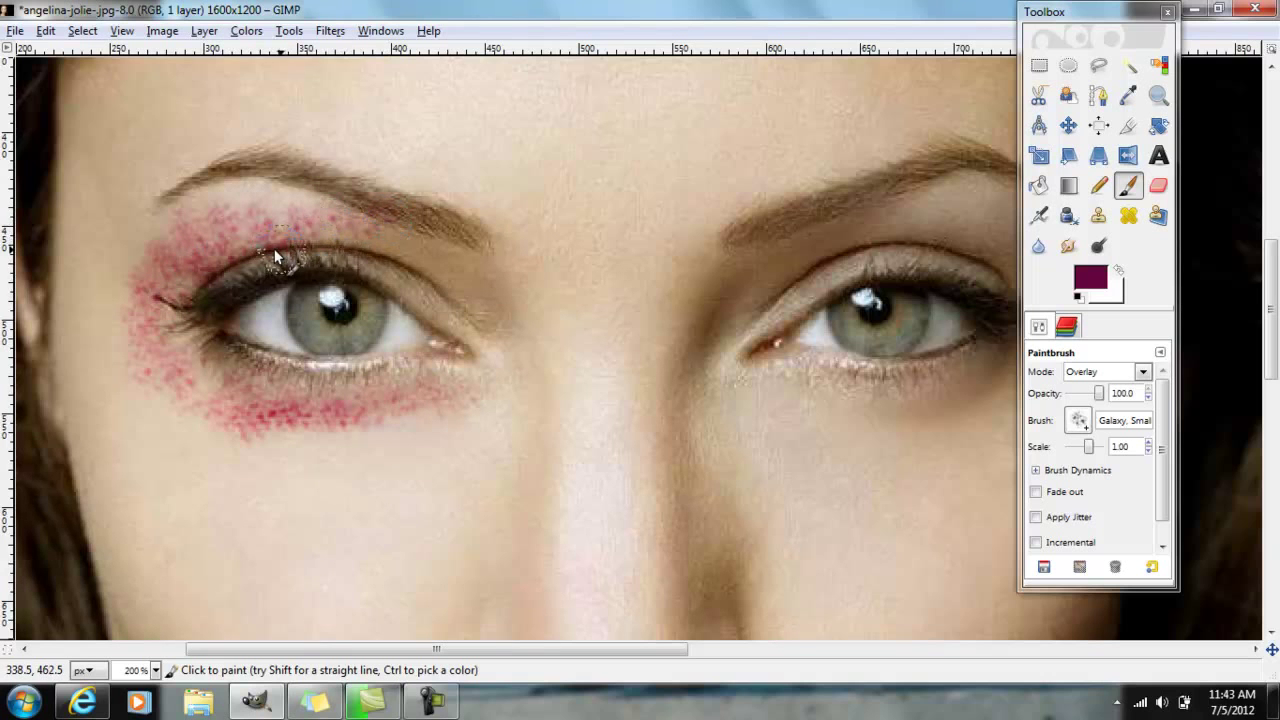
pyautogui.moveTo(340, 238); pyautogui.dragTo(171, 268)
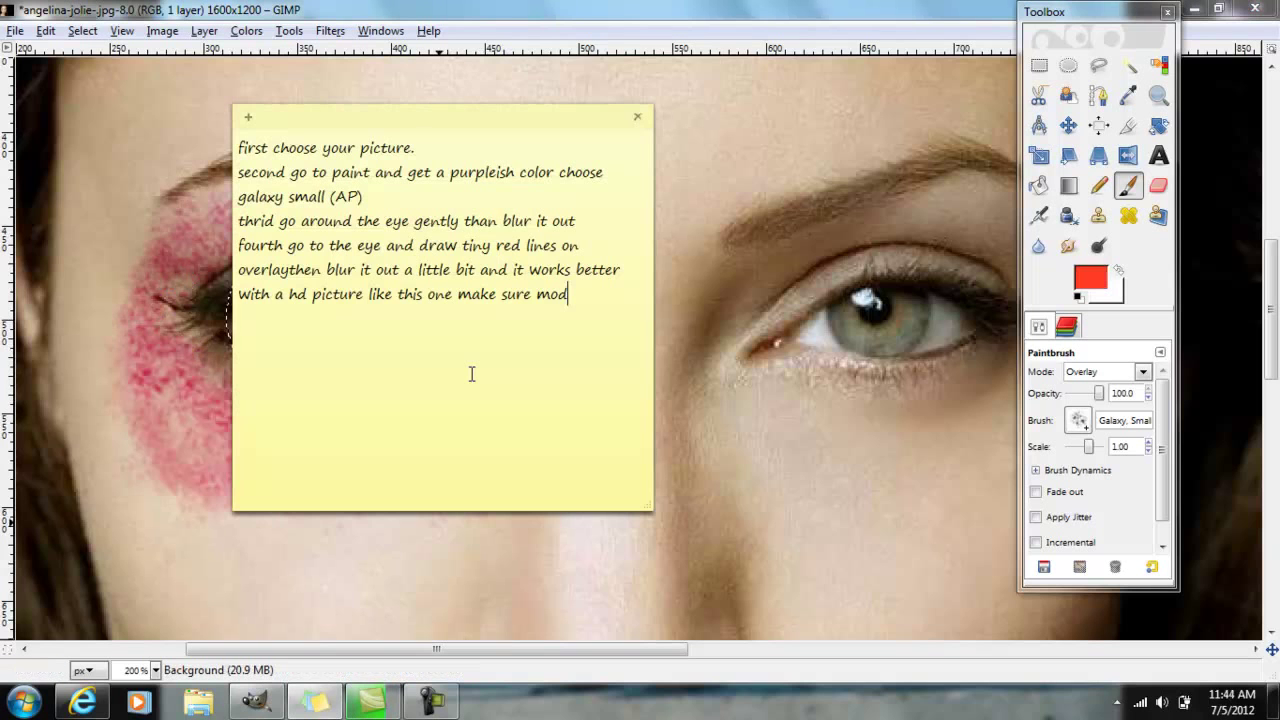
# Step: Complete the note's reminder with 'is on overlay' and go back to GIMP
pyautogui.write('e is')
pyautogui.write('erlay')
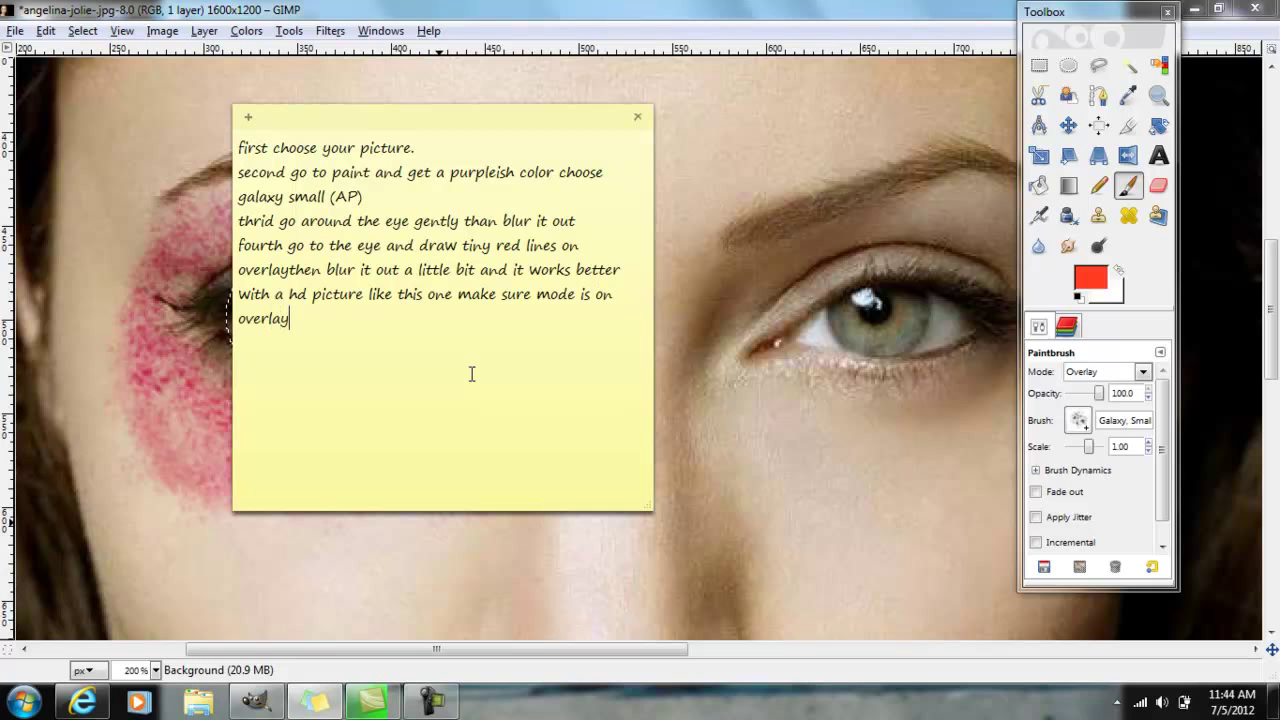
pyautogui.moveTo(532, 295); pyautogui.dragTo(632, 316)
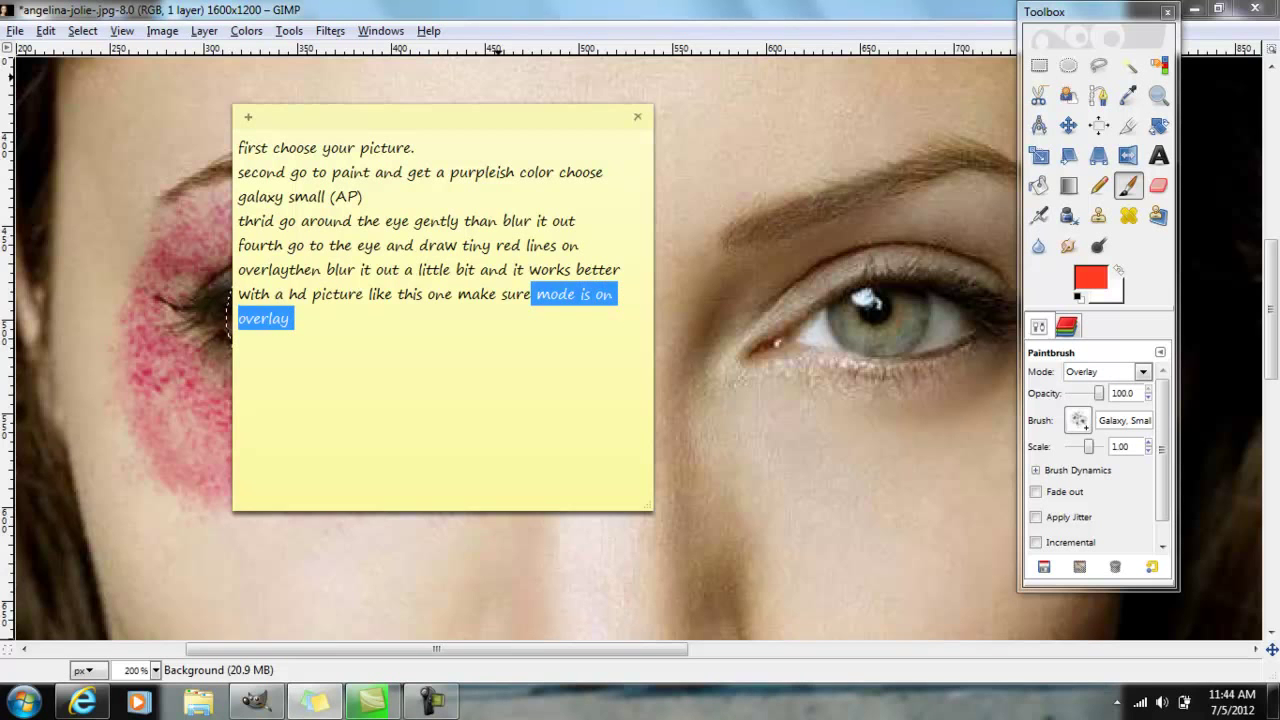
pyautogui.hotkey('alt', 'Tab')
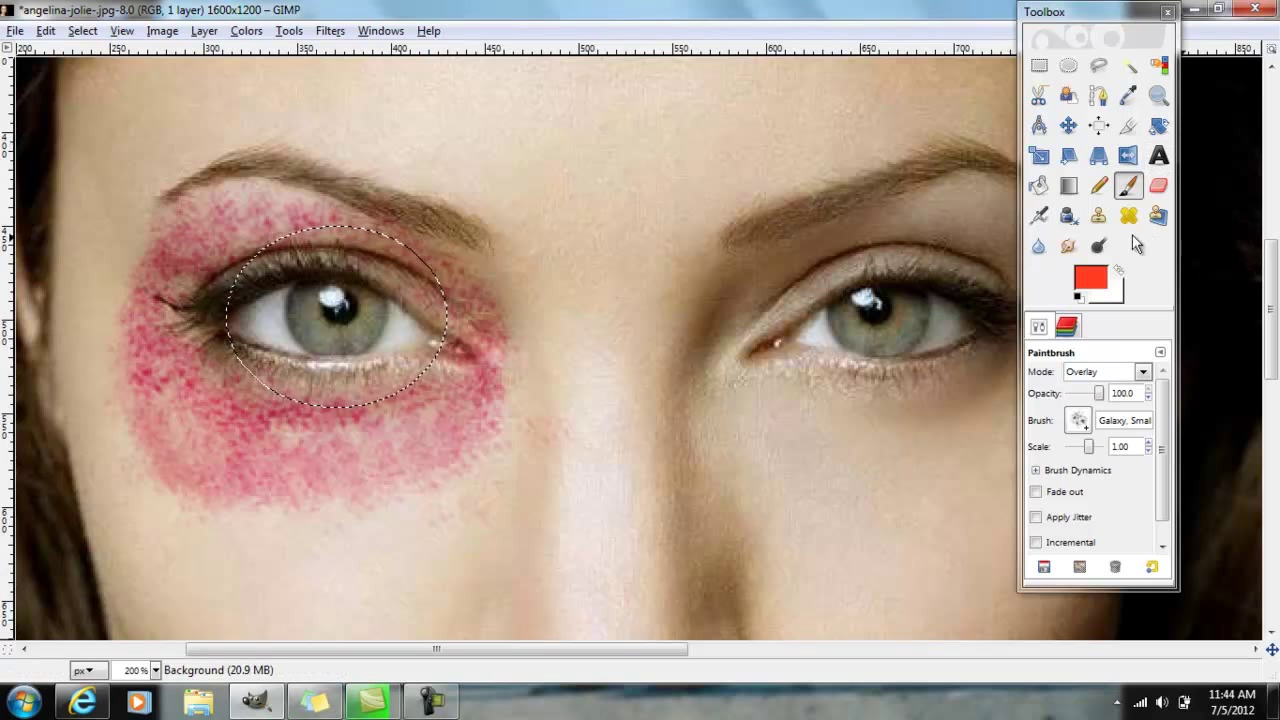
# Step: Paint red Overlay strokes across the left eye white on both sides of the iris
pyautogui.click(406, 335)
pyautogui.moveTo(405, 333); pyautogui.dragTo(249, 324)
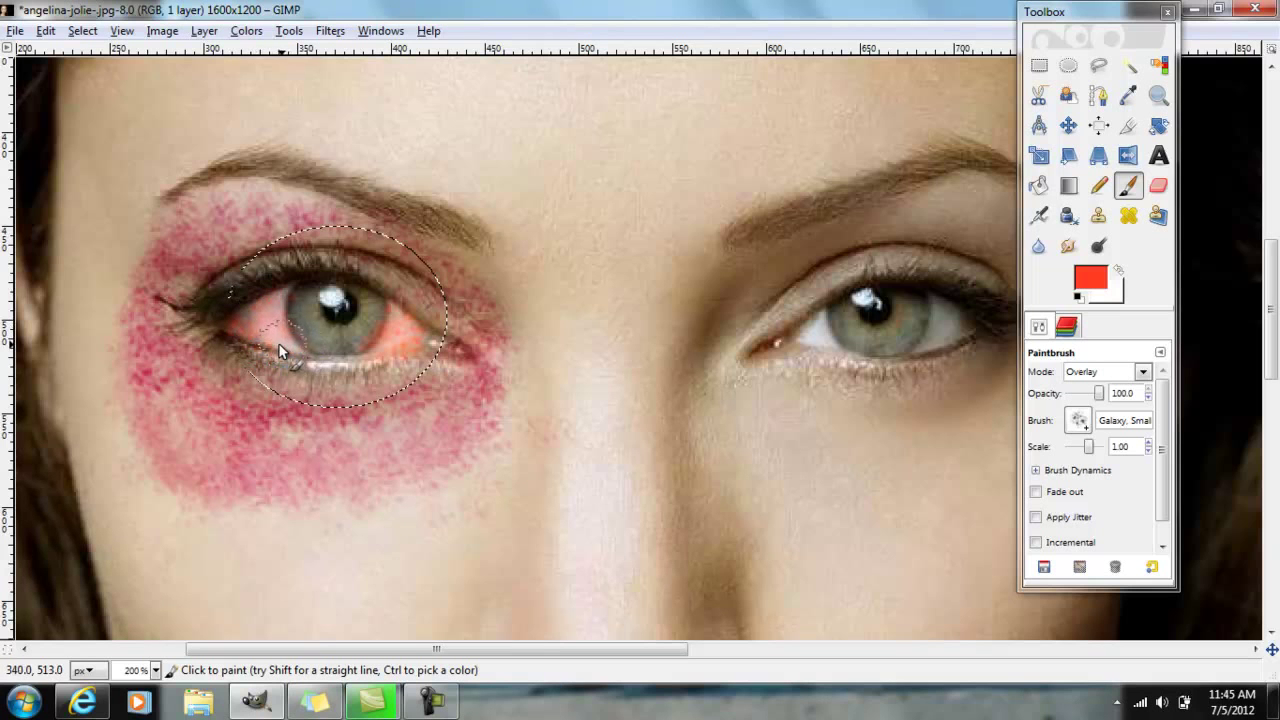
pyautogui.moveTo(302, 343); pyautogui.dragTo(240, 322)
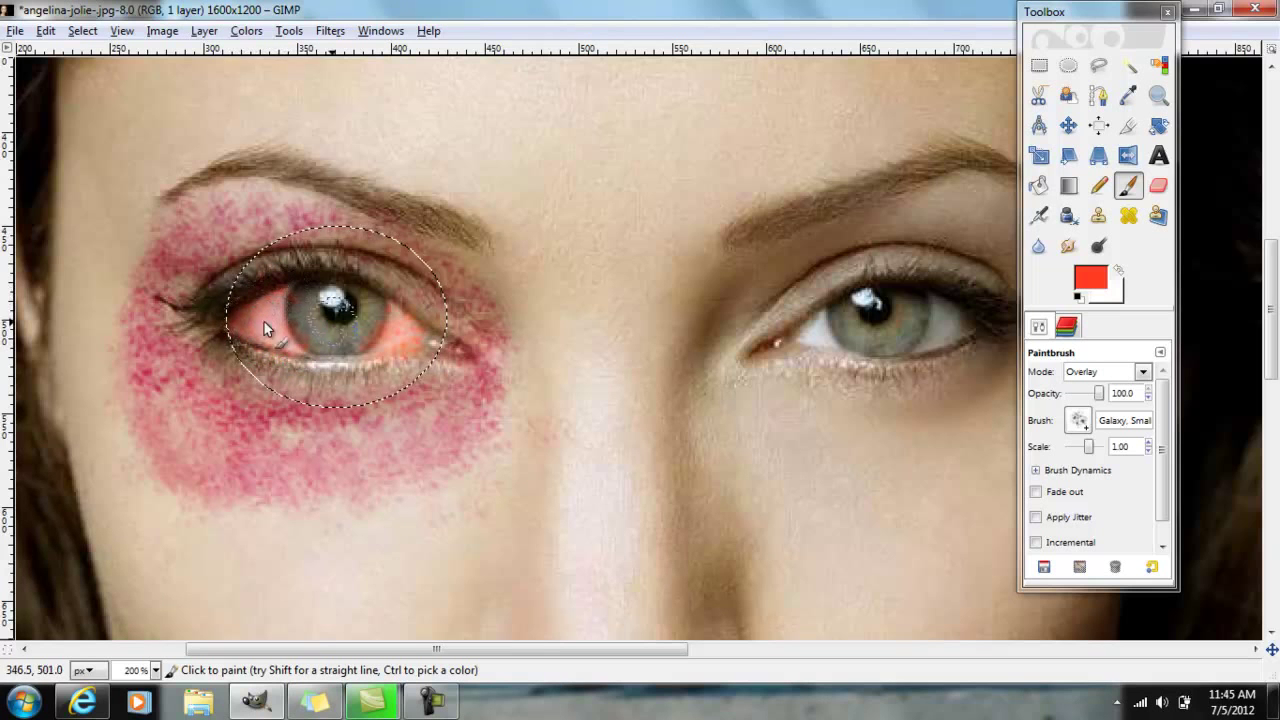
pyautogui.click(315, 702)
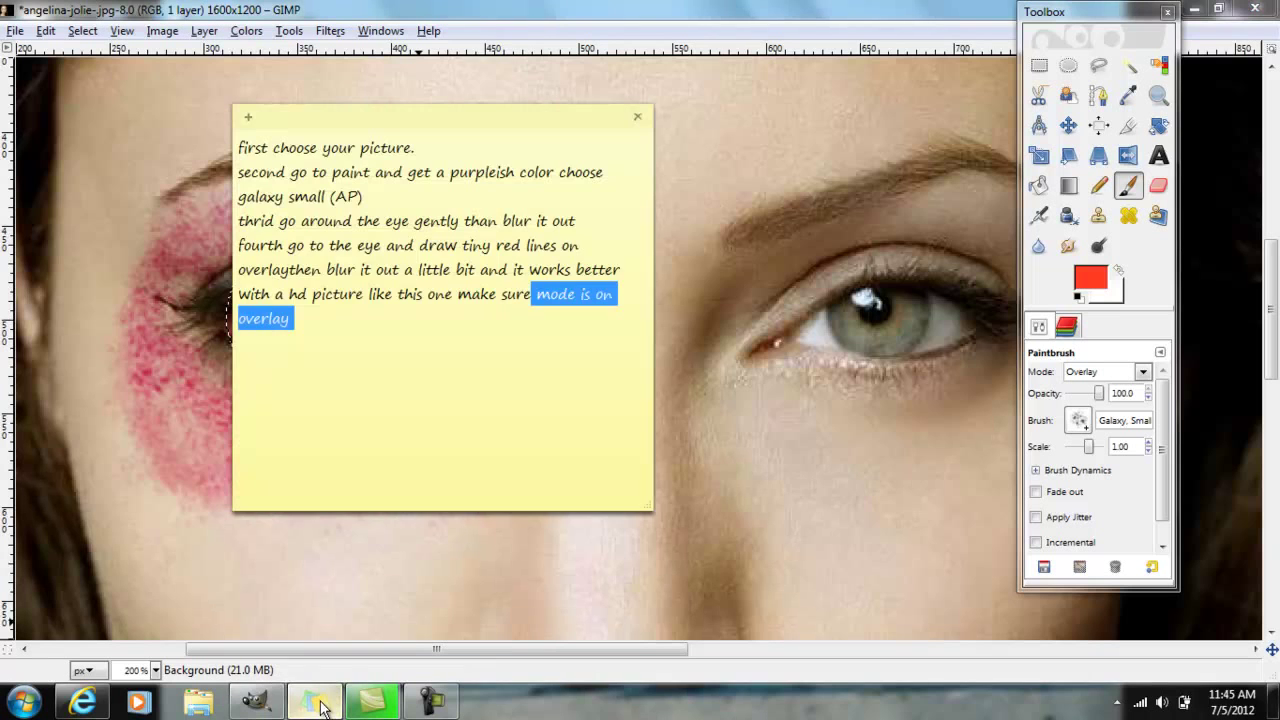
pyautogui.moveTo(492, 128); pyautogui.dragTo(700, 140)
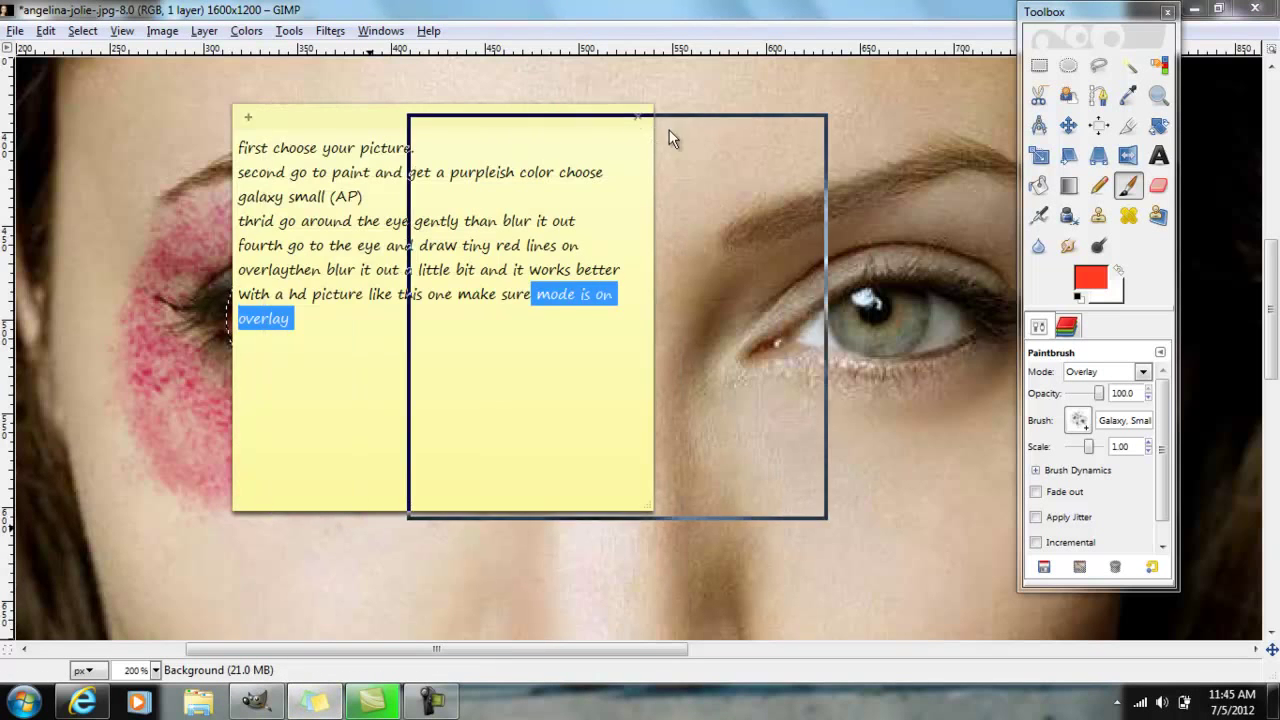
pyautogui.click(557, 349)
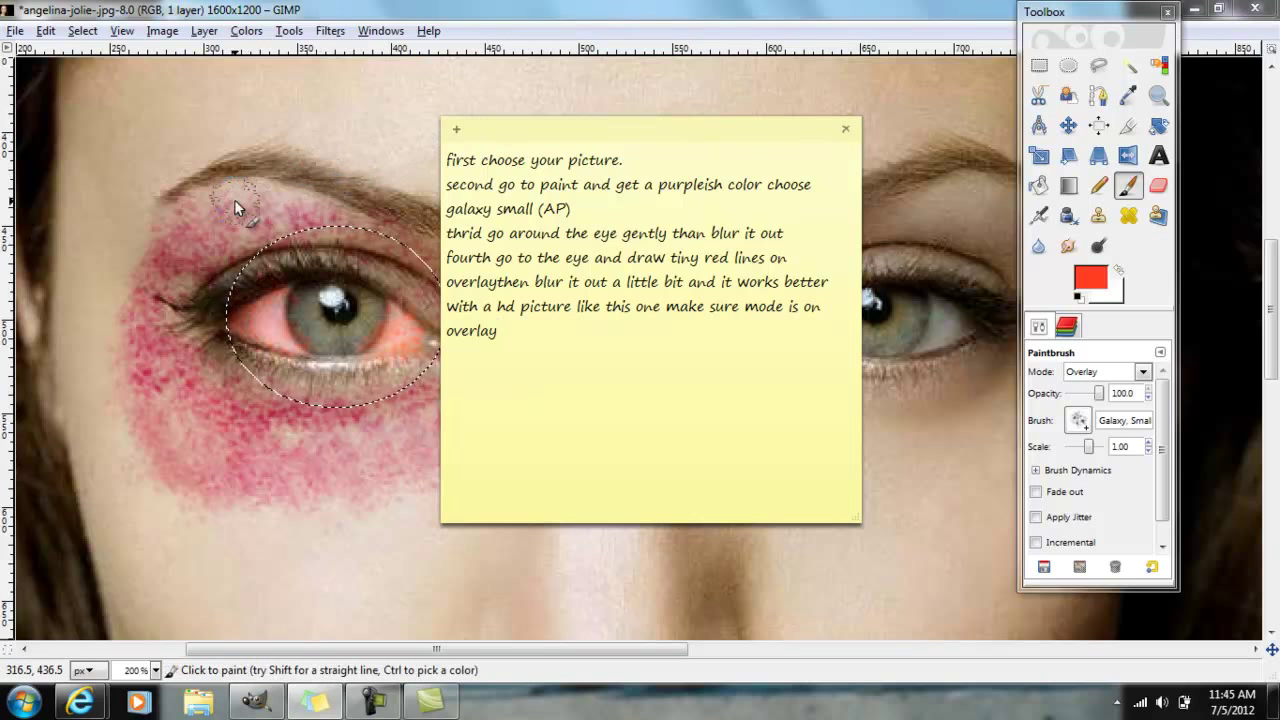
pyautogui.click(258, 186)
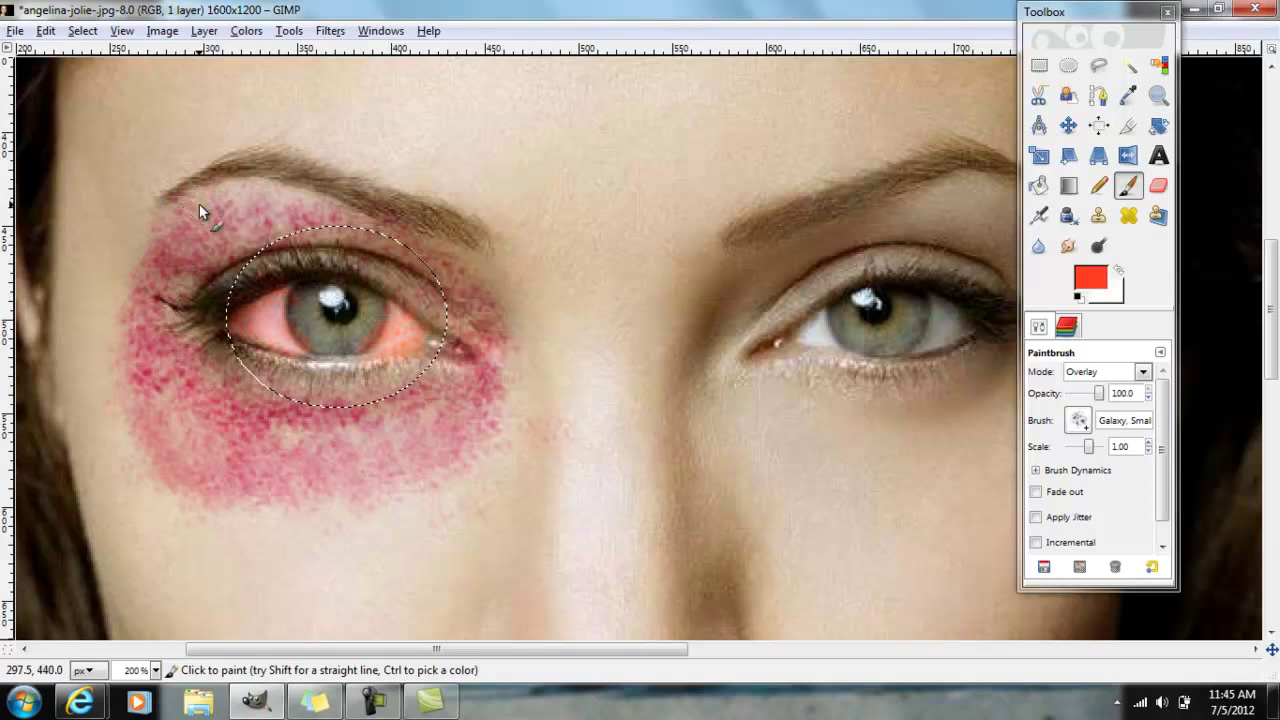
pyautogui.click(436, 705)
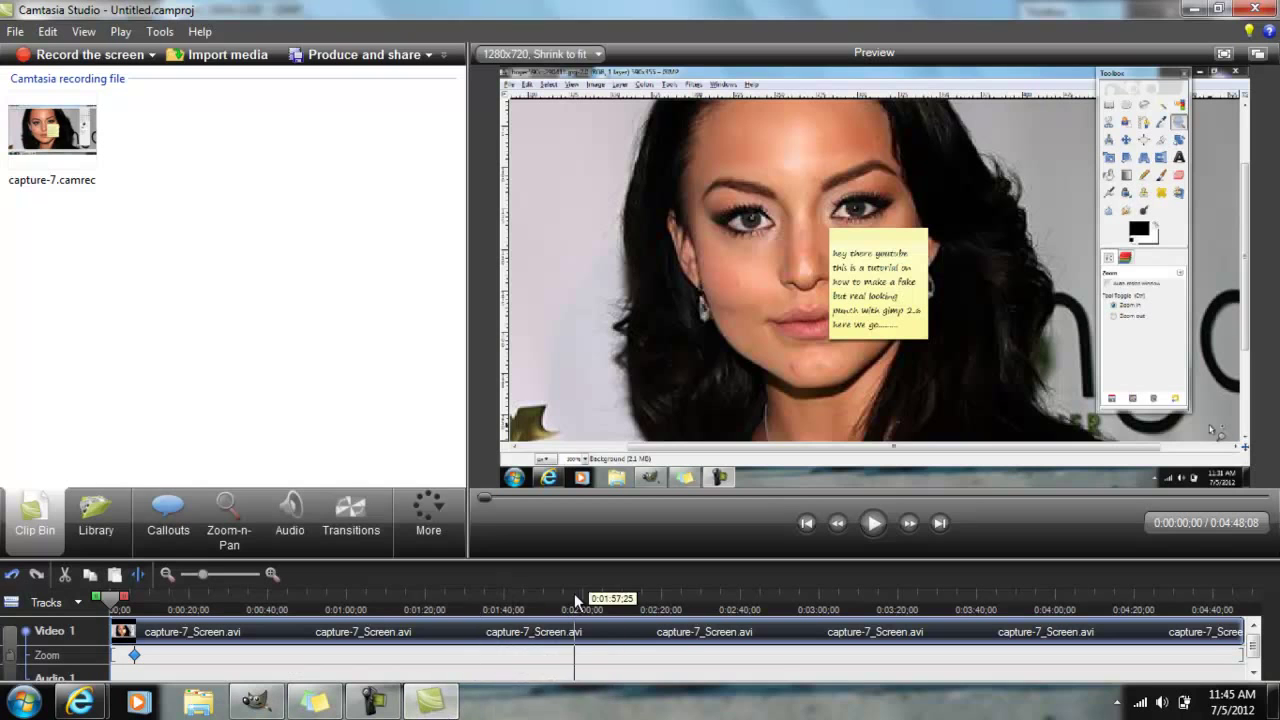
pyautogui.click(1190, 9)
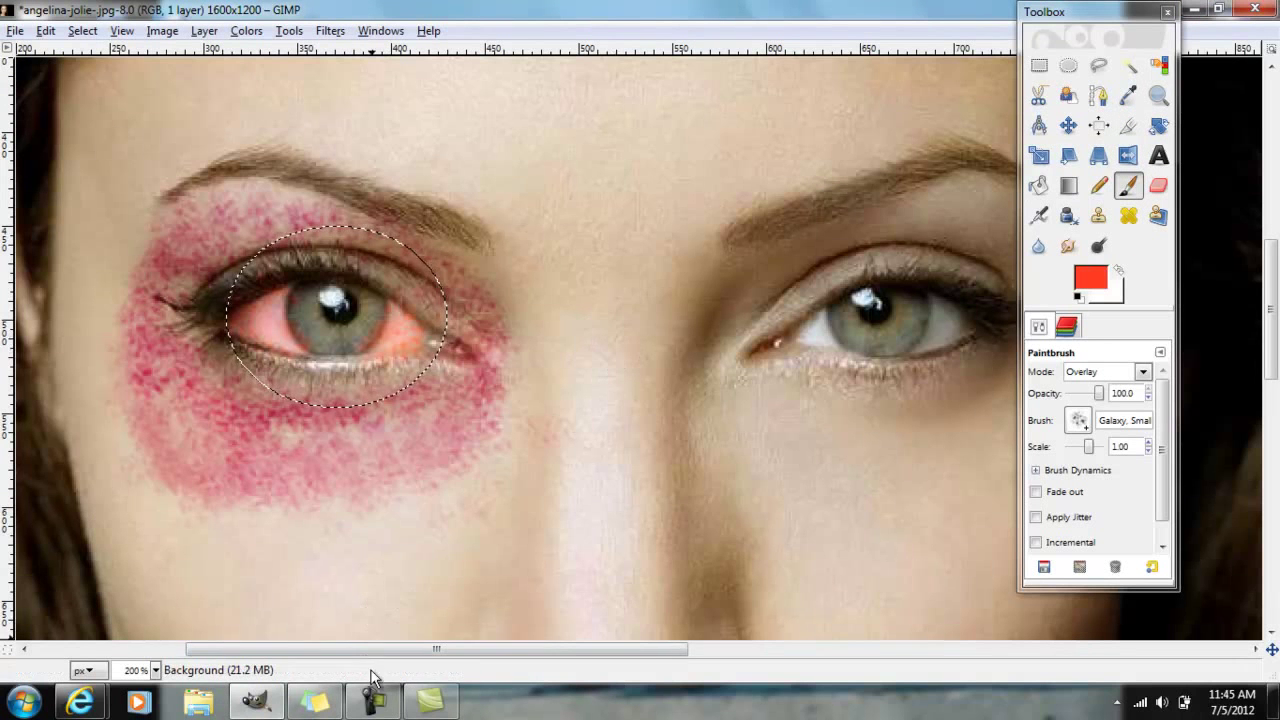
# Step: Add a line to the instructions note and return to the photo
pyautogui.click(373, 700)
pyautogui.write('add')
pyautogui.click(268, 205)
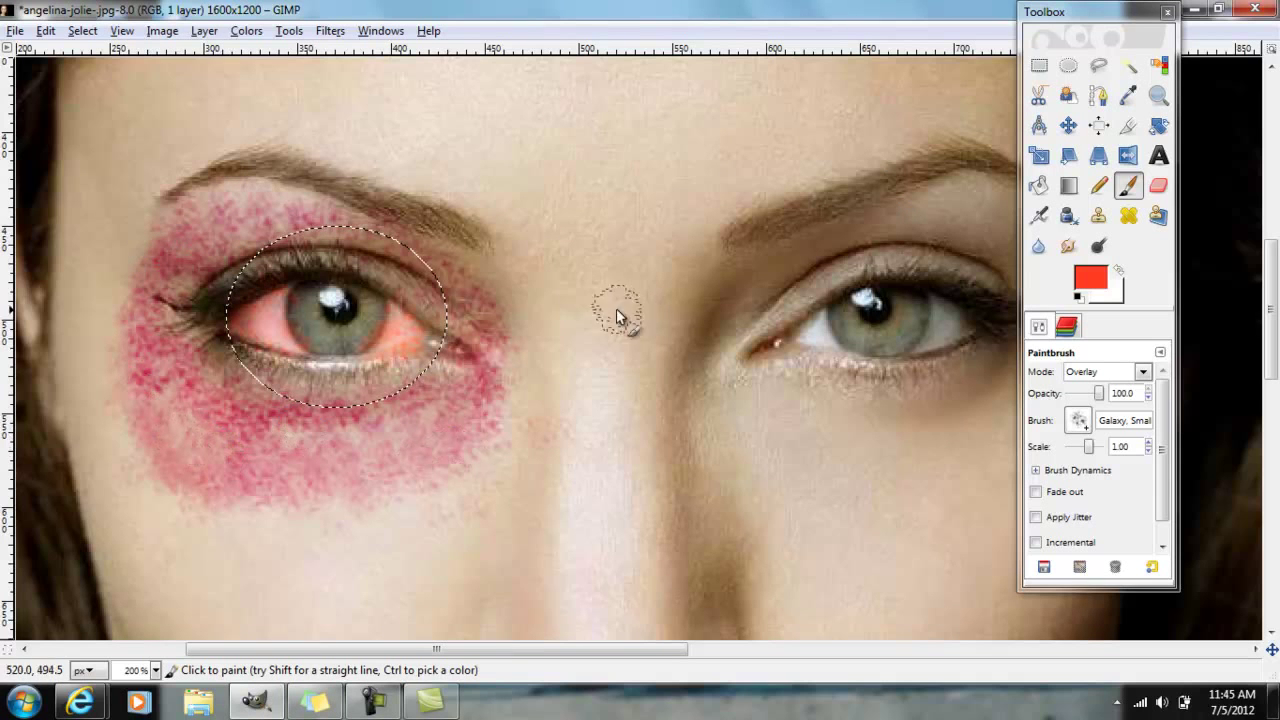
# Step: Select a large ellipse around the bruise and paint red and orange-red over it
pyautogui.click(1068, 65)
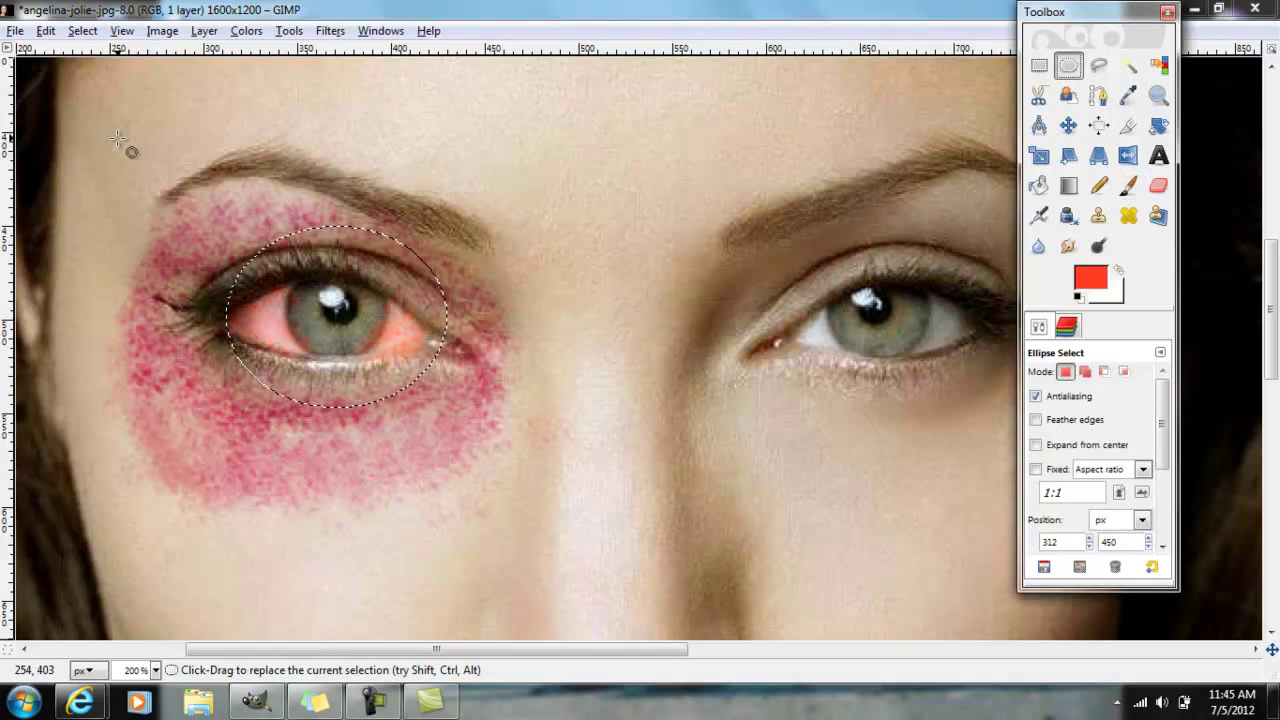
pyautogui.moveTo(88, 125); pyautogui.dragTo(540, 592)
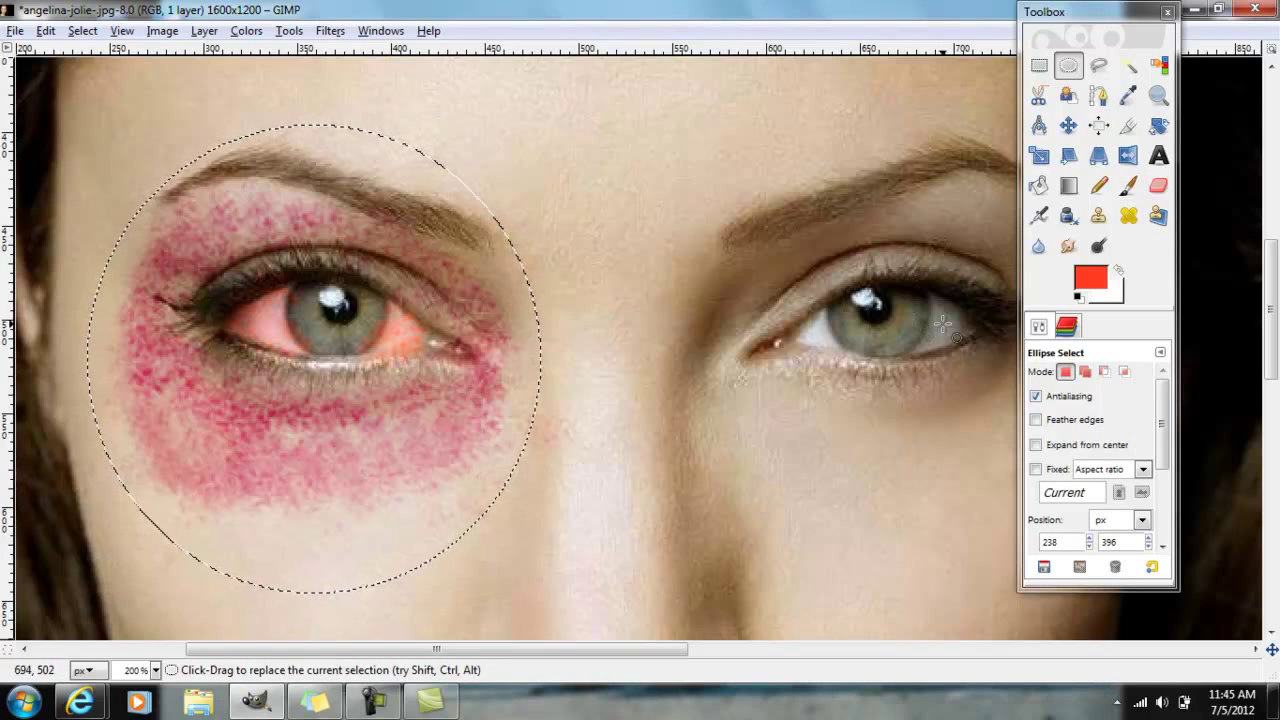
pyautogui.click(1125, 193)
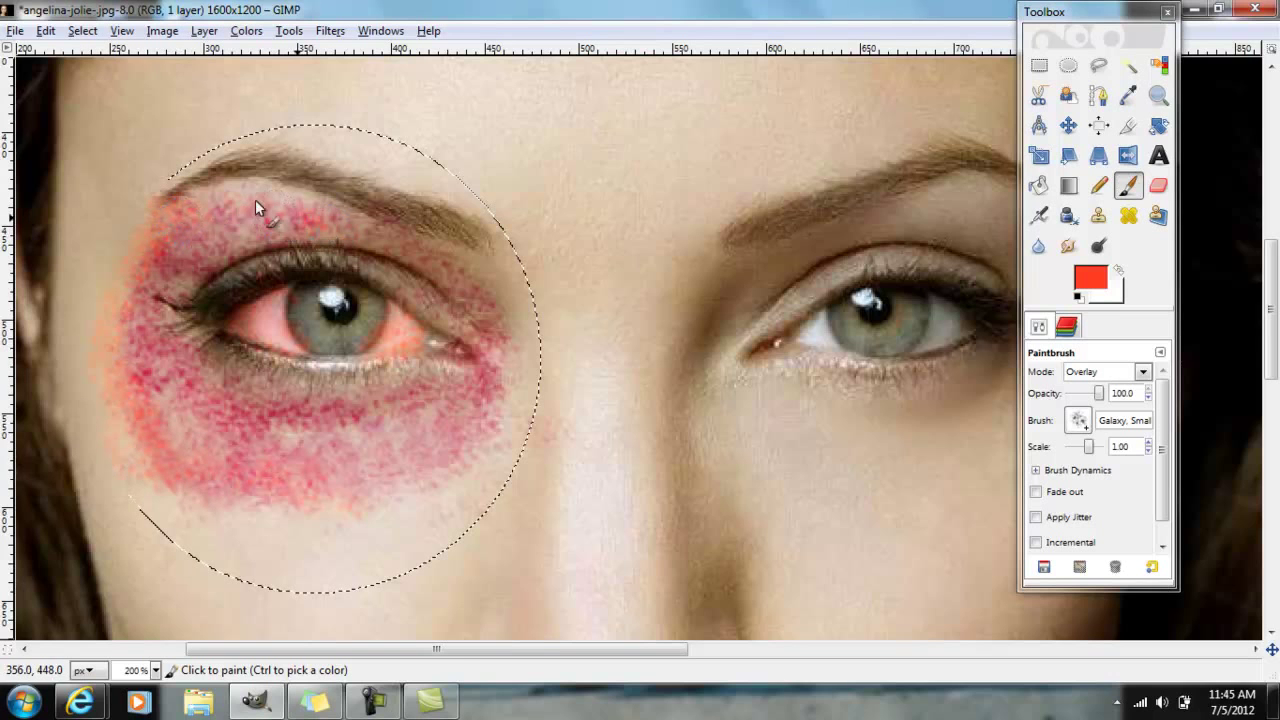
pyautogui.moveTo(255, 205); pyautogui.dragTo(193, 445)
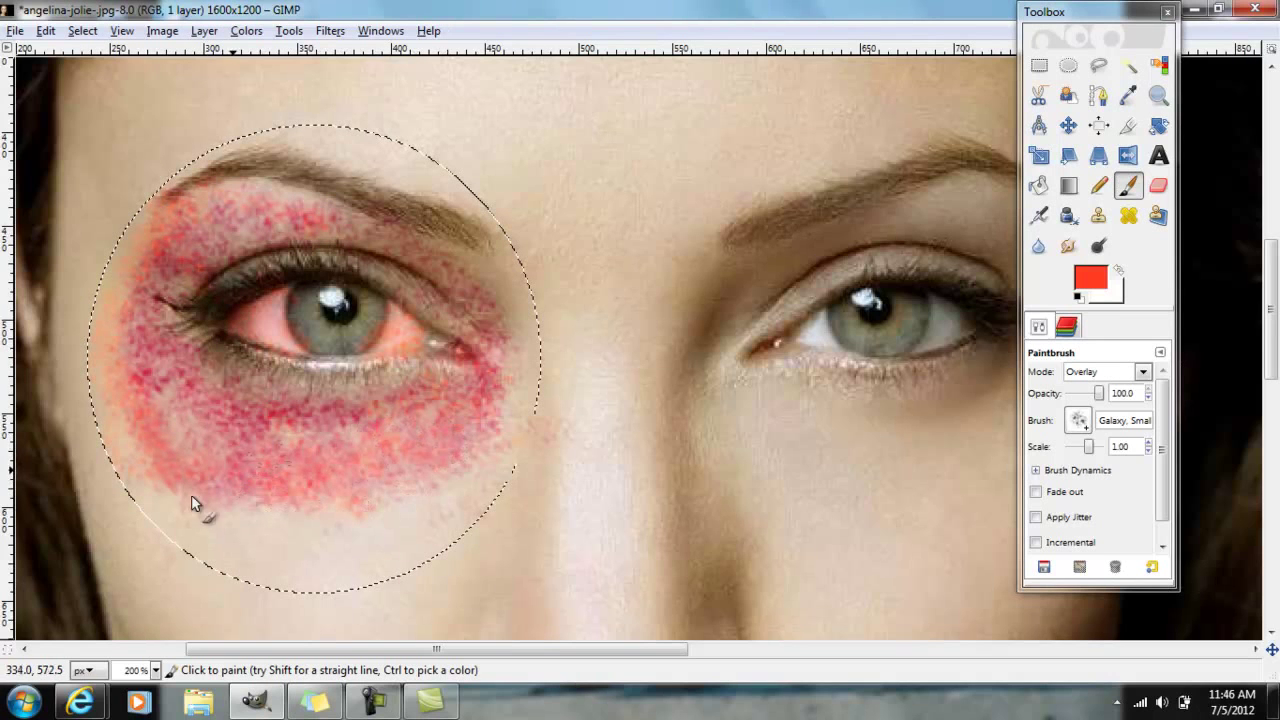
pyautogui.moveTo(443, 486)
pyautogui.mouseDown()
pyautogui.moveTo(231, 540)
pyautogui.moveTo(109, 471)
pyautogui.moveTo(214, 371)
pyautogui.moveTo(303, 214)
pyautogui.mouseUp()
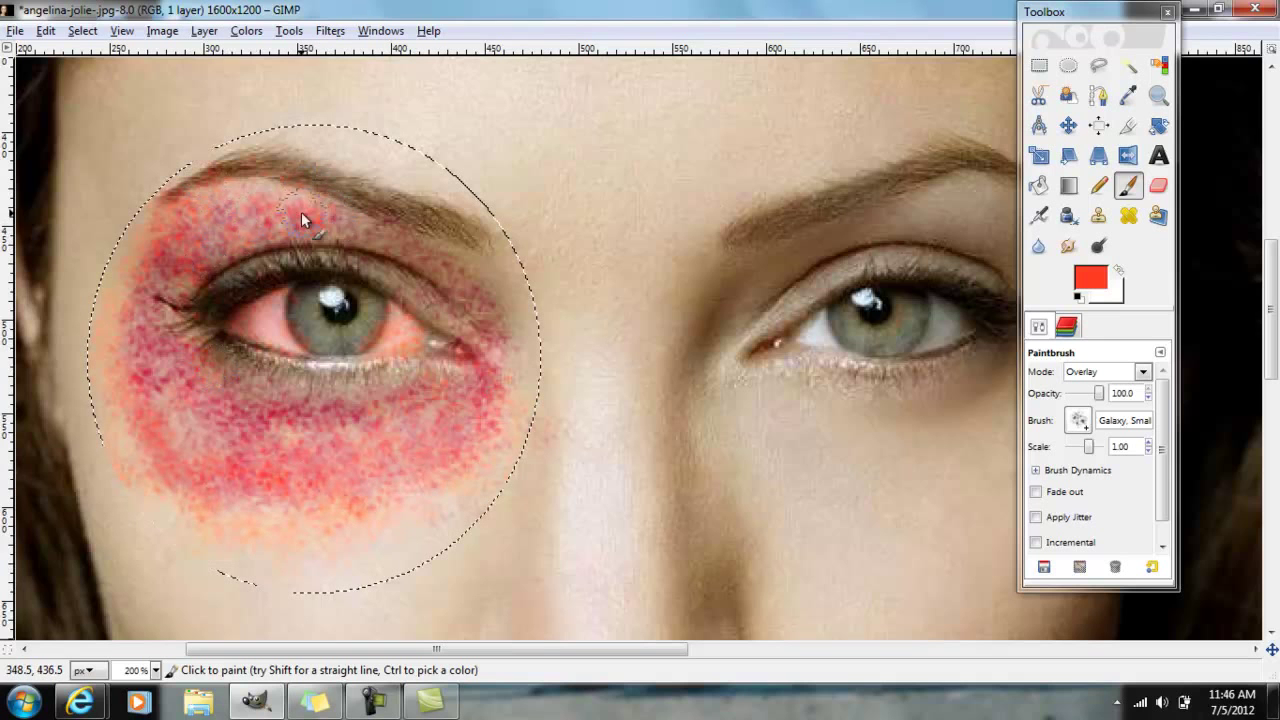
pyautogui.moveTo(544, 289)
pyautogui.mouseDown()
pyautogui.moveTo(480, 412)
pyautogui.moveTo(175, 481)
pyautogui.mouseUp()
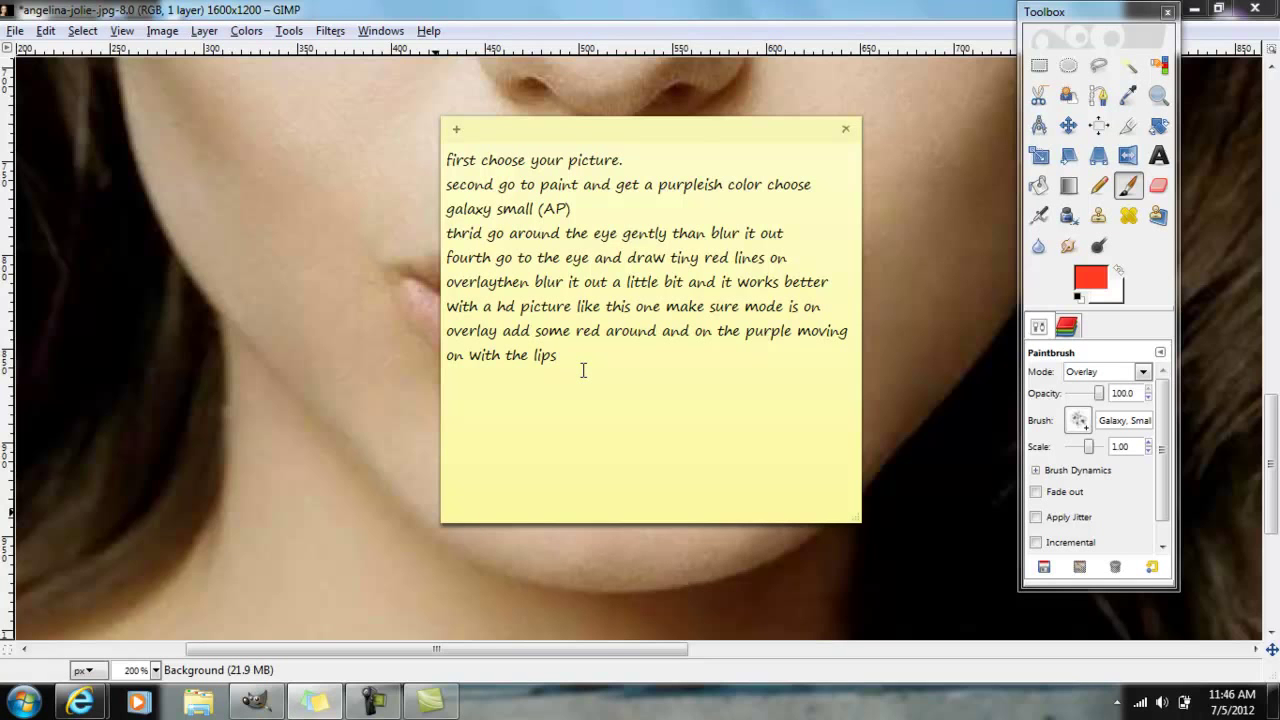
# Step: Make an elliptical selection near the lips and move the instructions note aside
pyautogui.click(600, 5)
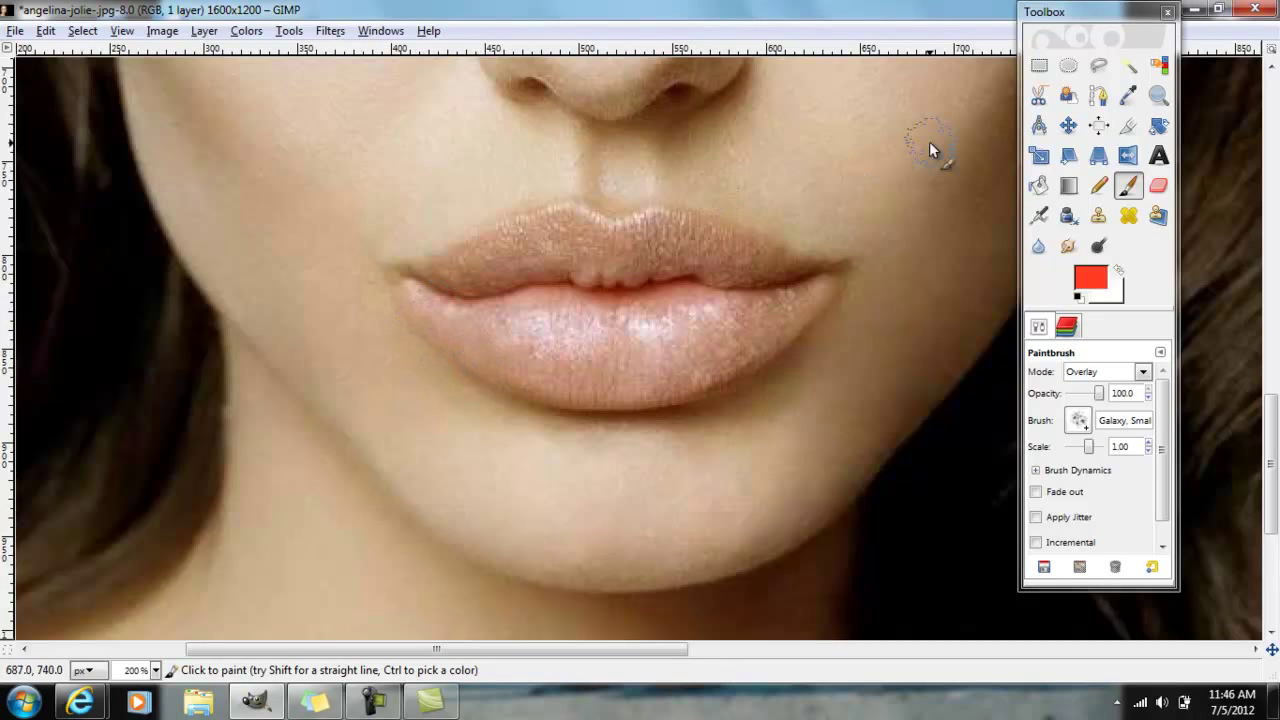
pyautogui.click(1069, 66)
pyautogui.moveTo(283, 117); pyautogui.dragTo(918, 521)
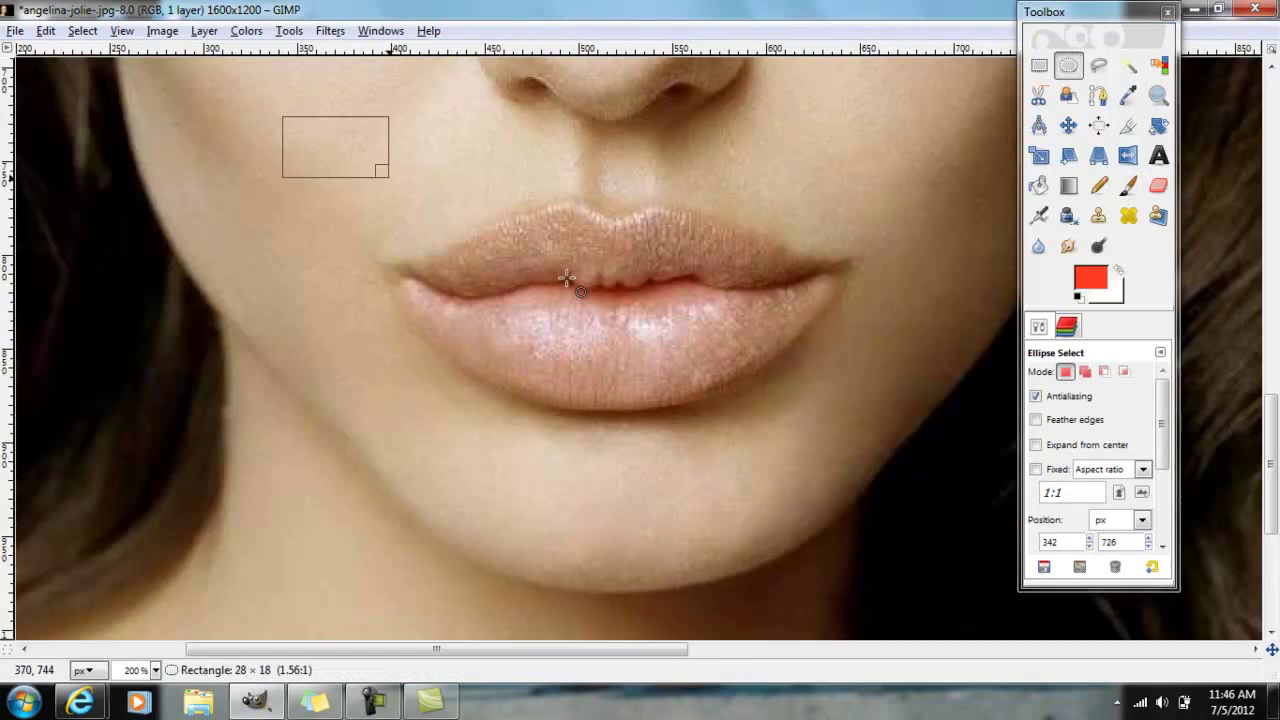
pyautogui.click(920, 522)
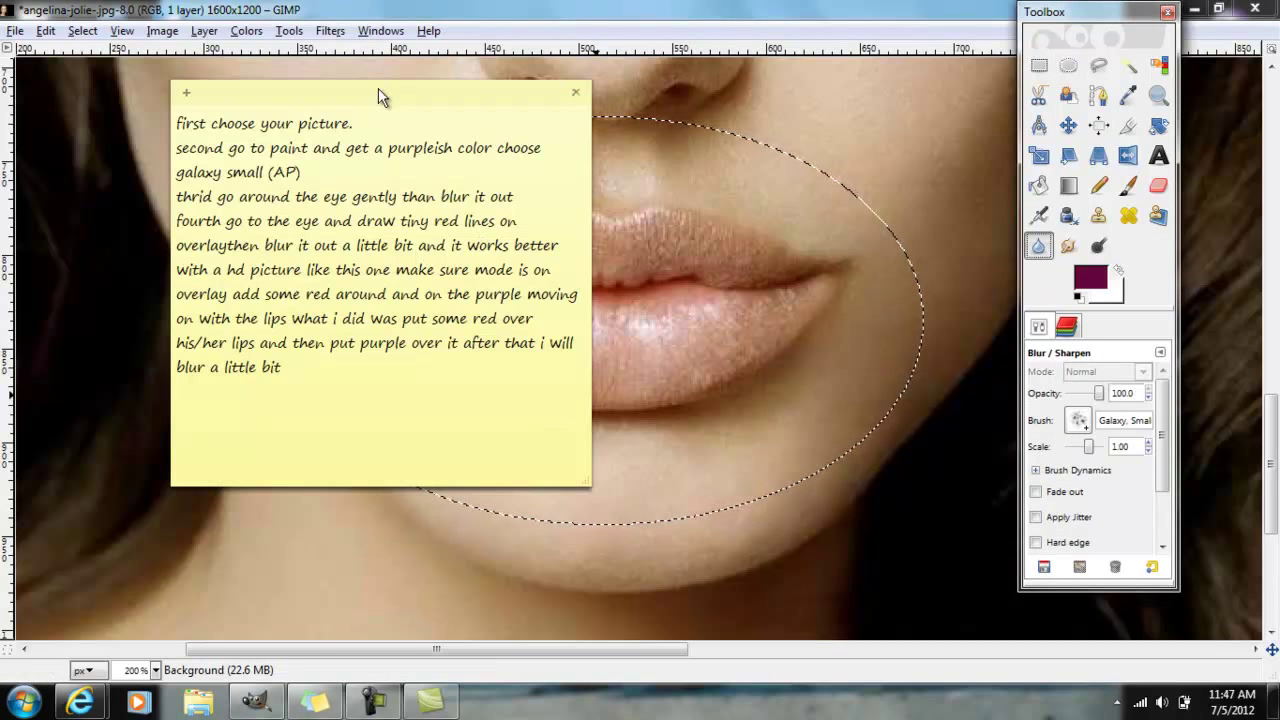
pyautogui.moveTo(378, 88); pyautogui.dragTo(1002, 133)
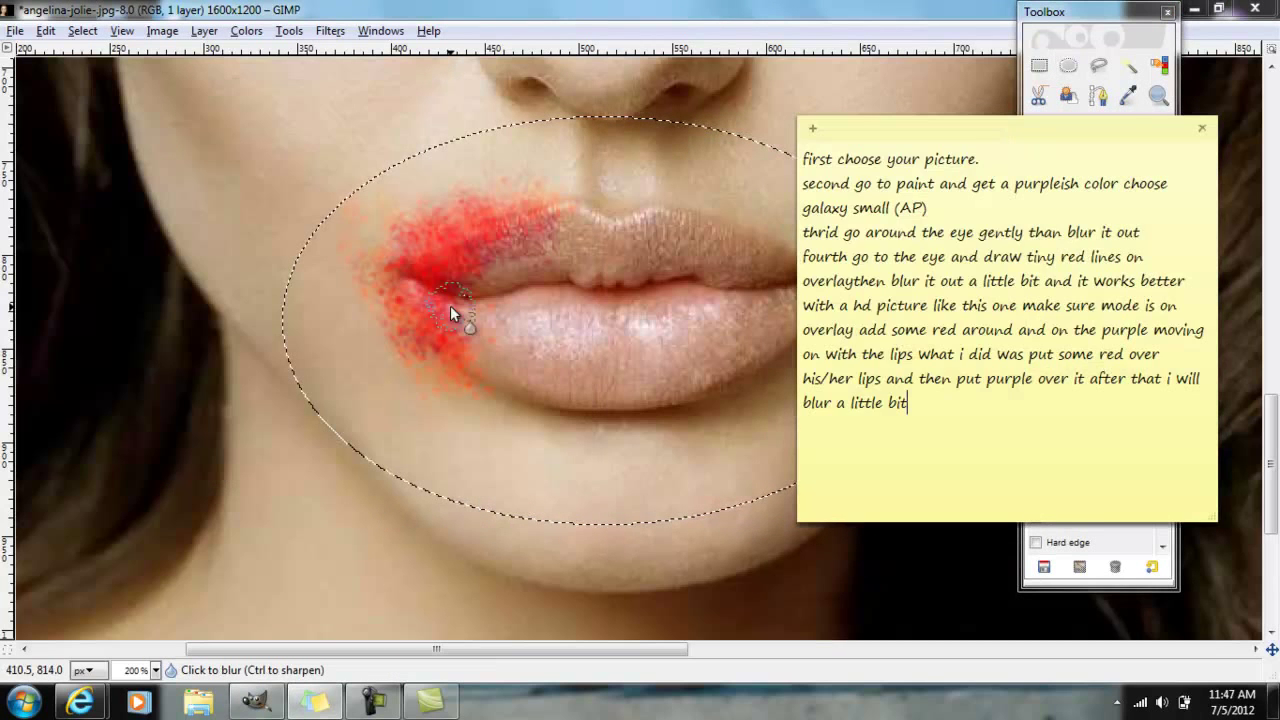
pyautogui.click(420, 331)
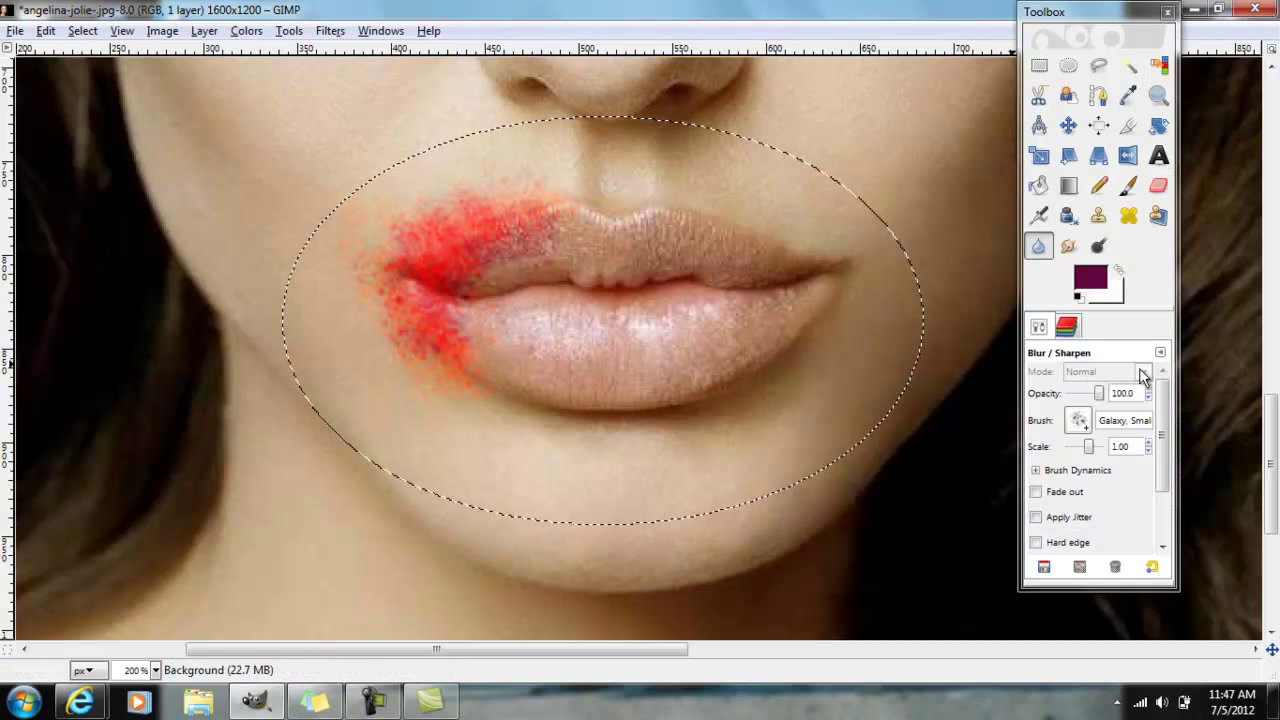
# Step: Use the Circle (19) brush for blurring, then reset the brush to Galaxy, Small
pyautogui.click(1077, 421)
pyautogui.click(1140, 488)
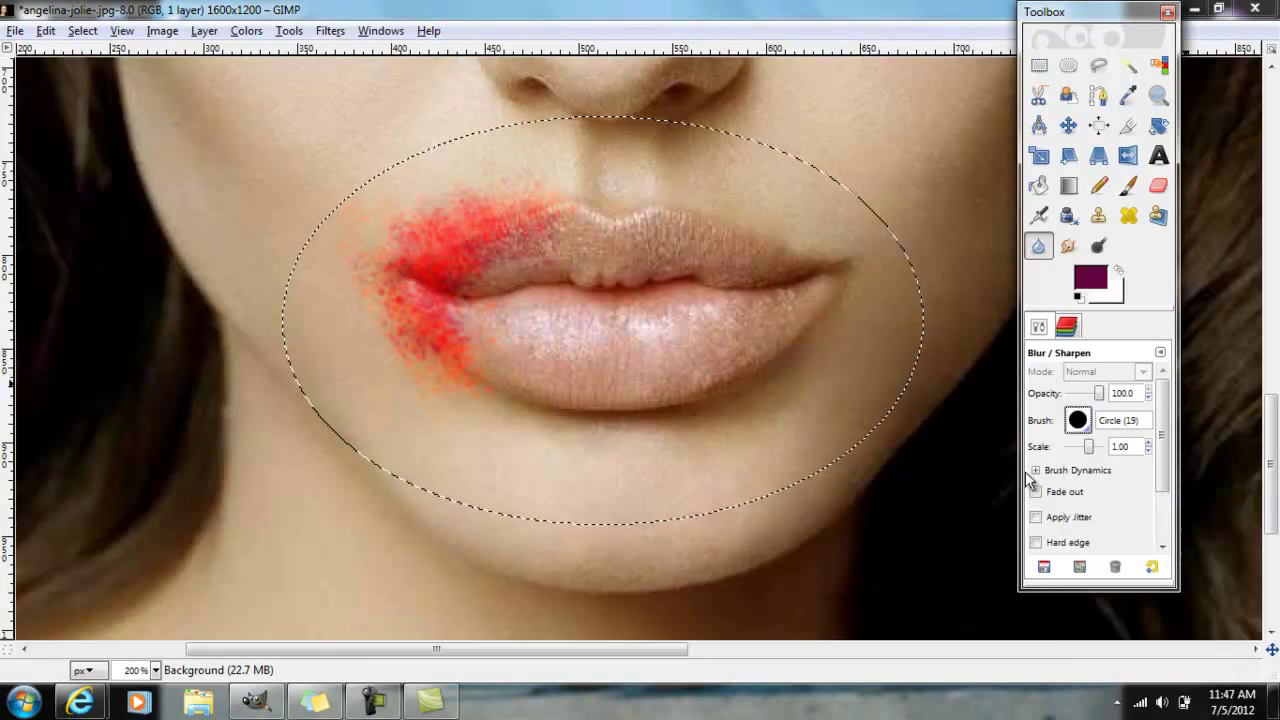
pyautogui.click(427, 348)
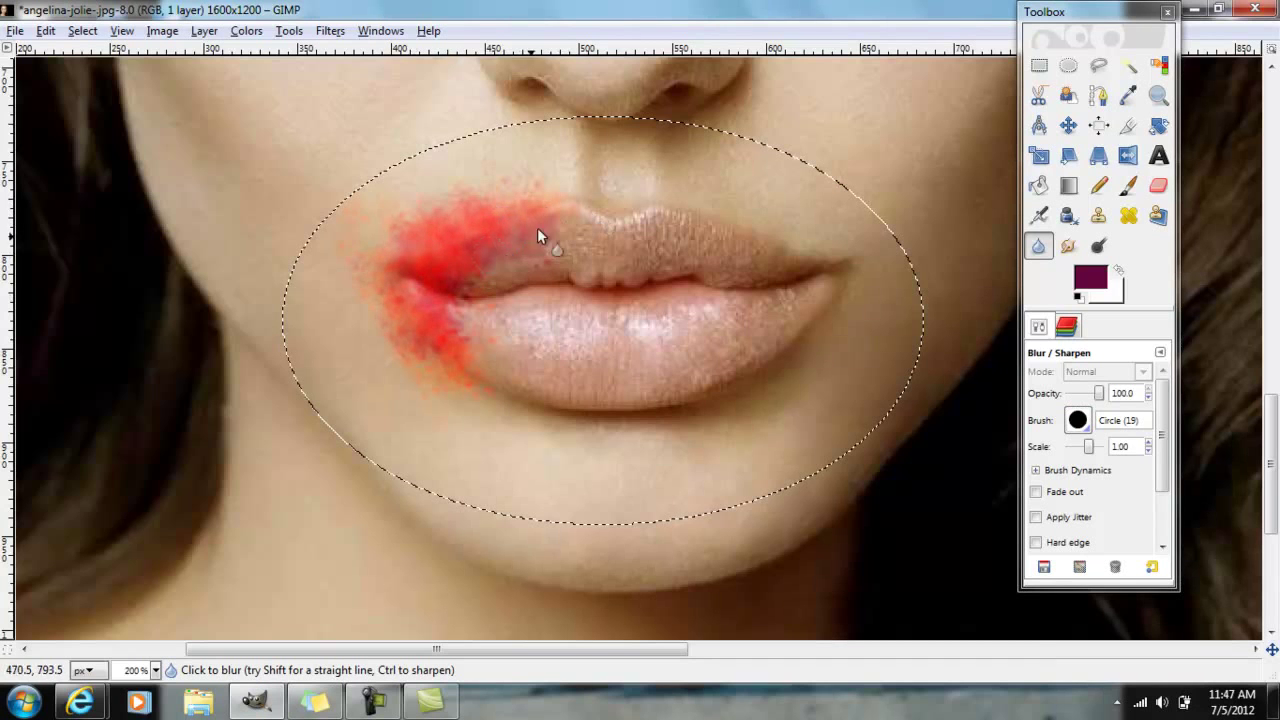
pyautogui.click(1078, 420)
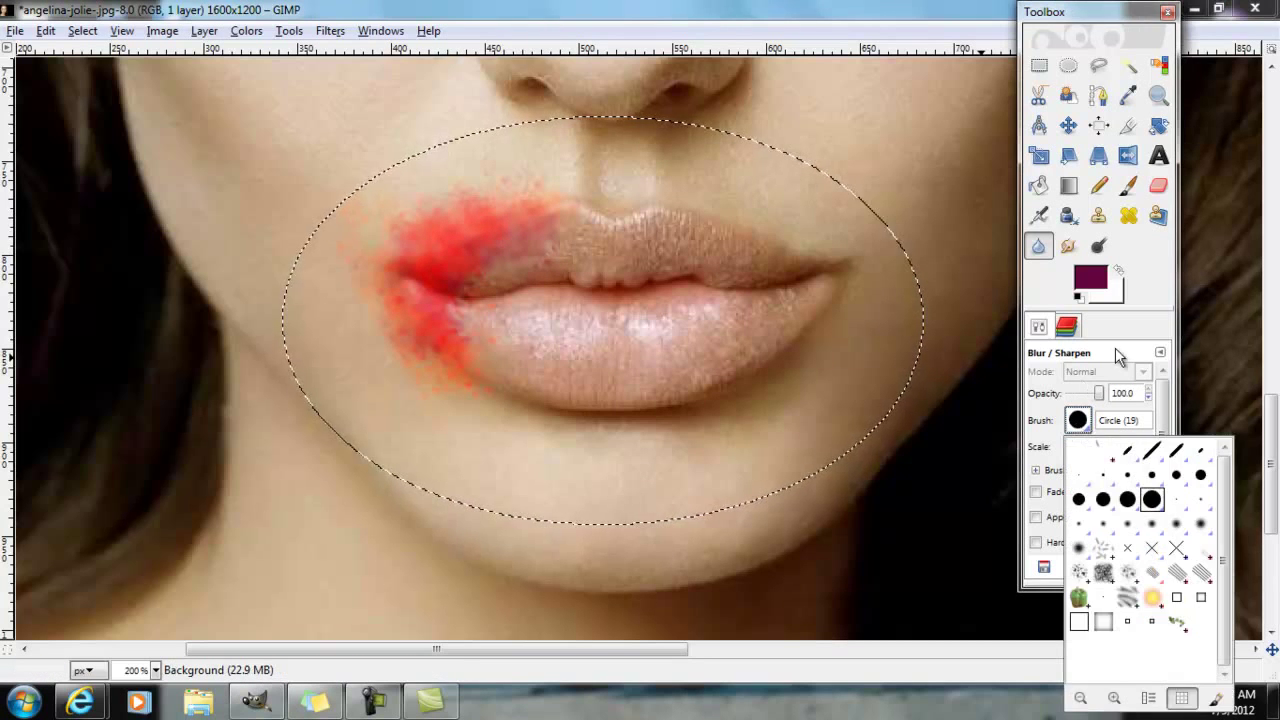
pyautogui.click(1130, 584)
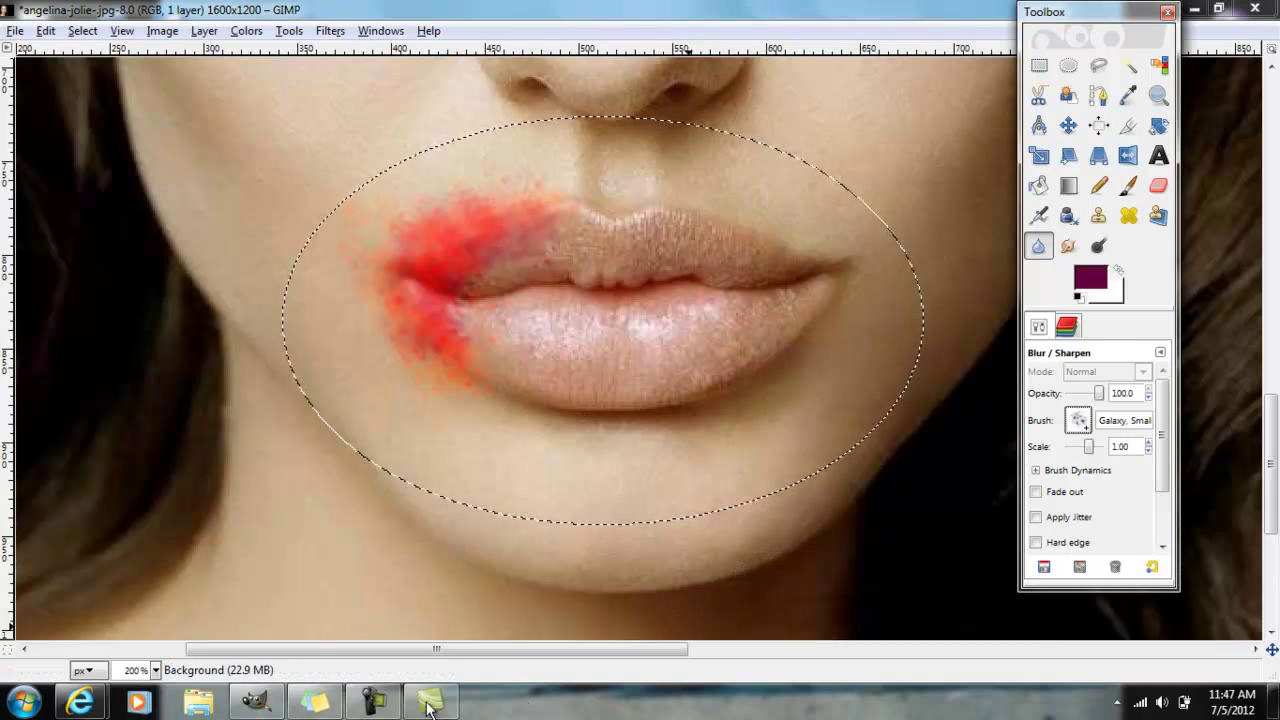
pyautogui.click(315, 703)
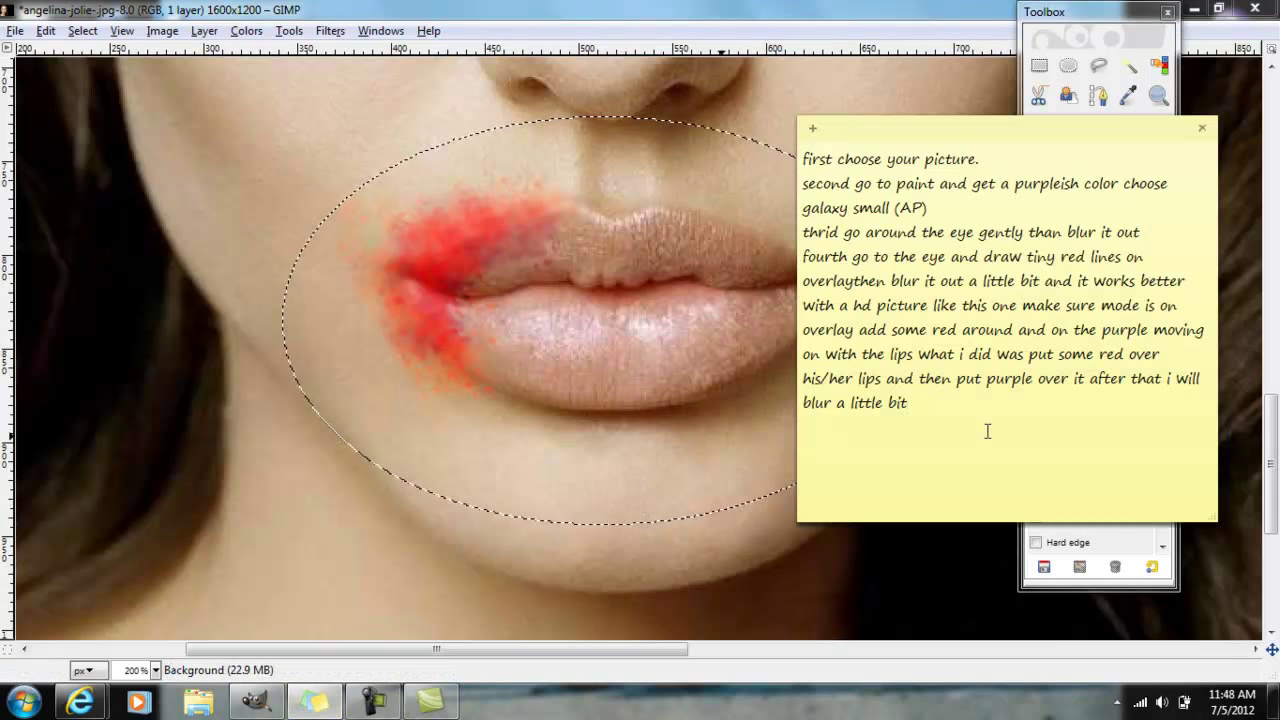
# Step: Append a note line about sampling the lip's natural colour to make it look swollen
pyautogui.write('then i will suck up the nt')
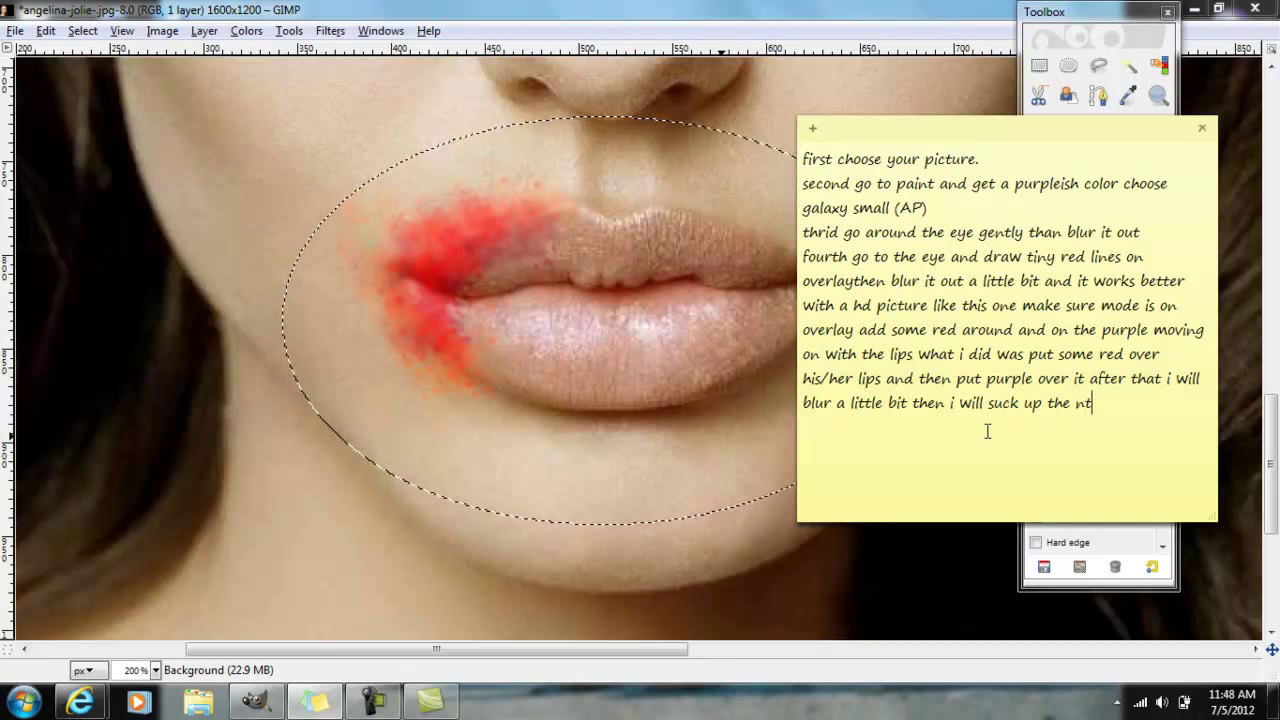
pyautogui.press('BackSpace')
pyautogui.write('atu')
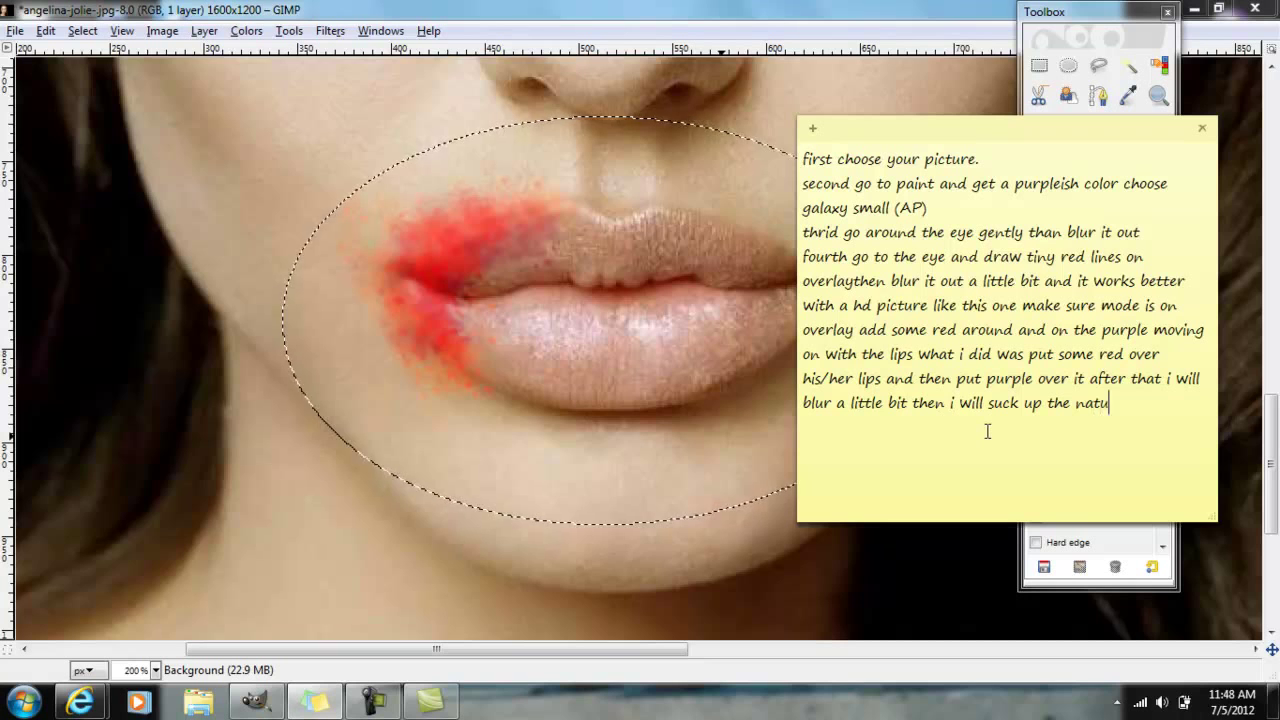
pyautogui.write('ral')
pyautogui.press('BackSpace')
pyautogui.write('clor')
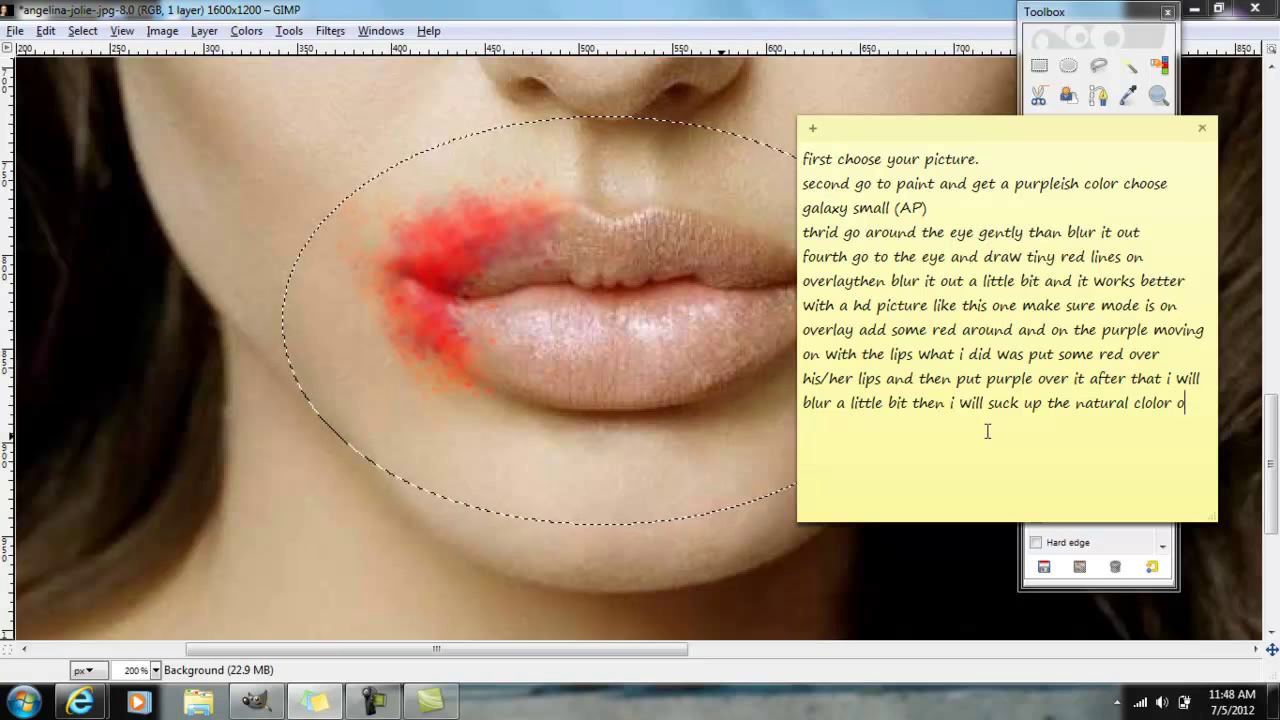
pyautogui.write('e')
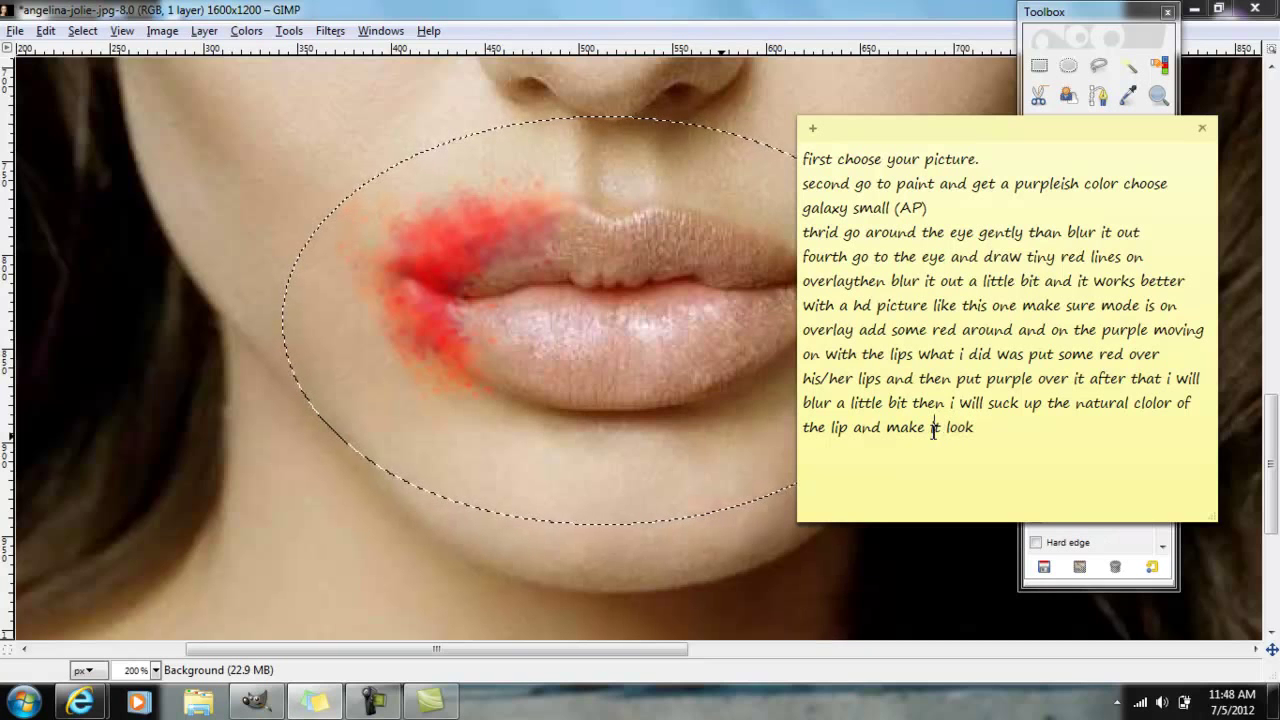
pyautogui.write('swollen')
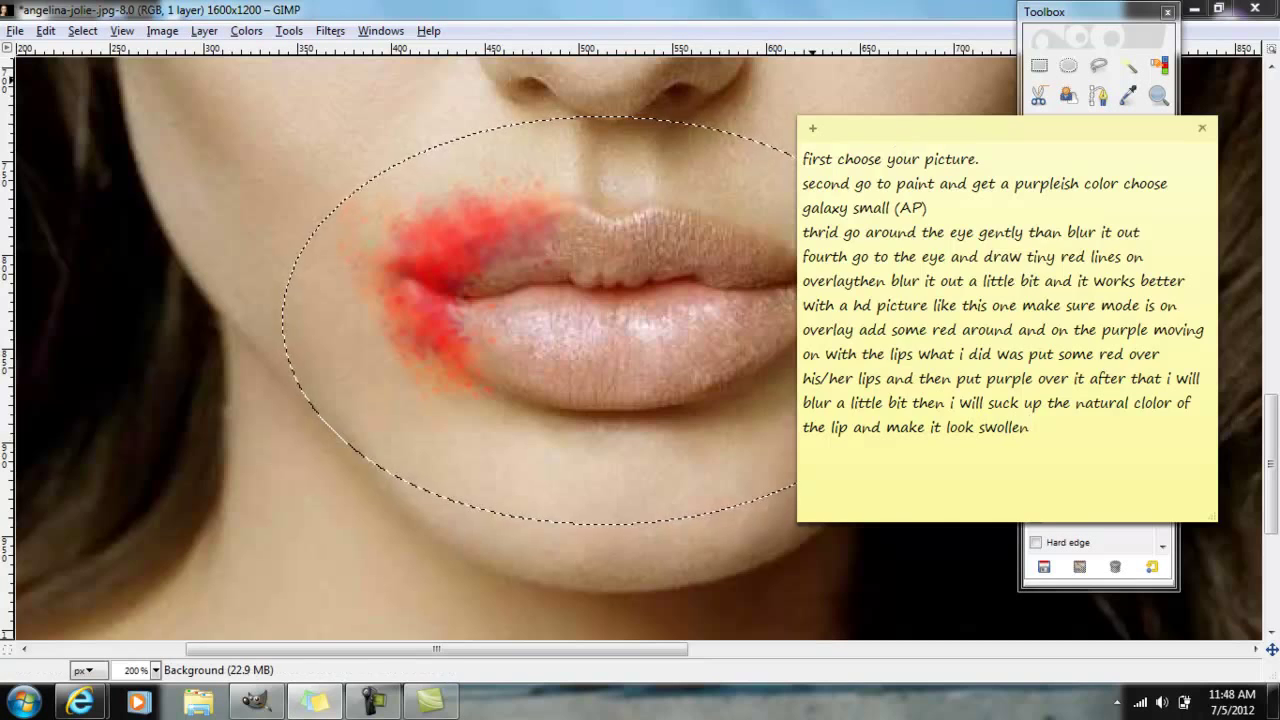
pyautogui.hotkey('alt', 'Tab')
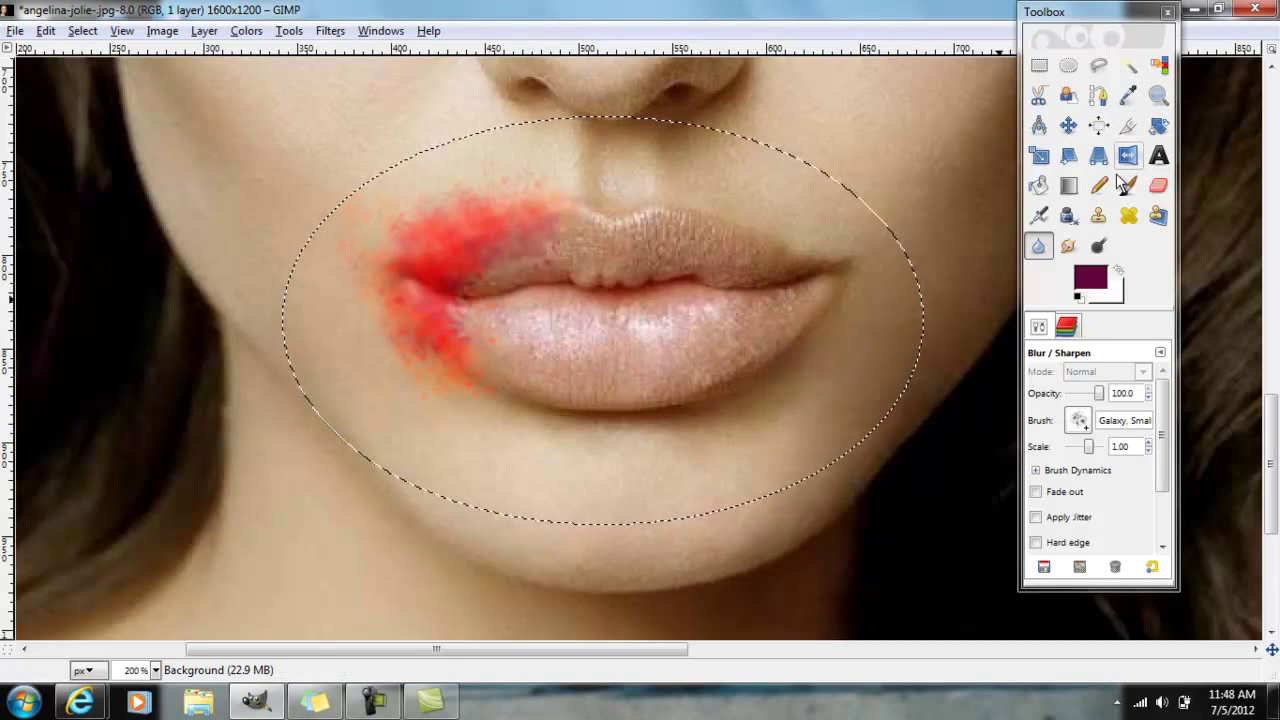
pyautogui.click(1128, 95)
# Step: Sample the lip's natural colour and brush it over the skin below the lip
pyautogui.click(598, 373)
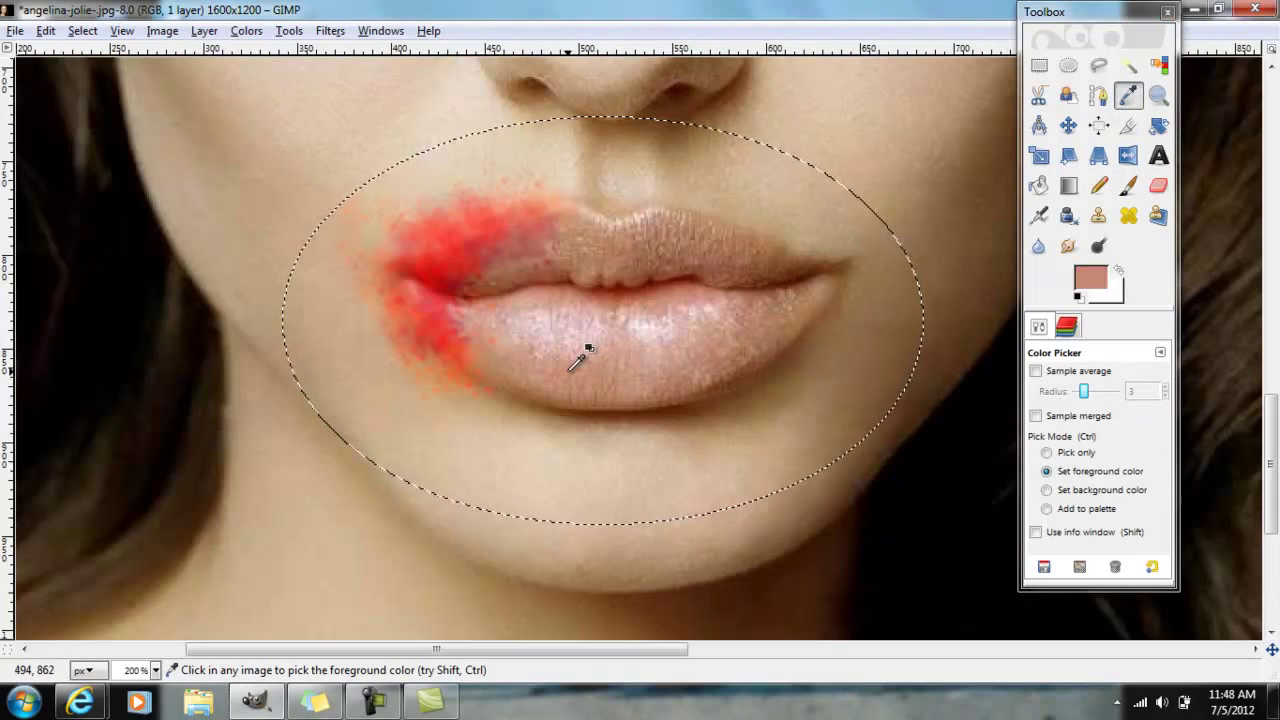
pyautogui.click(1128, 187)
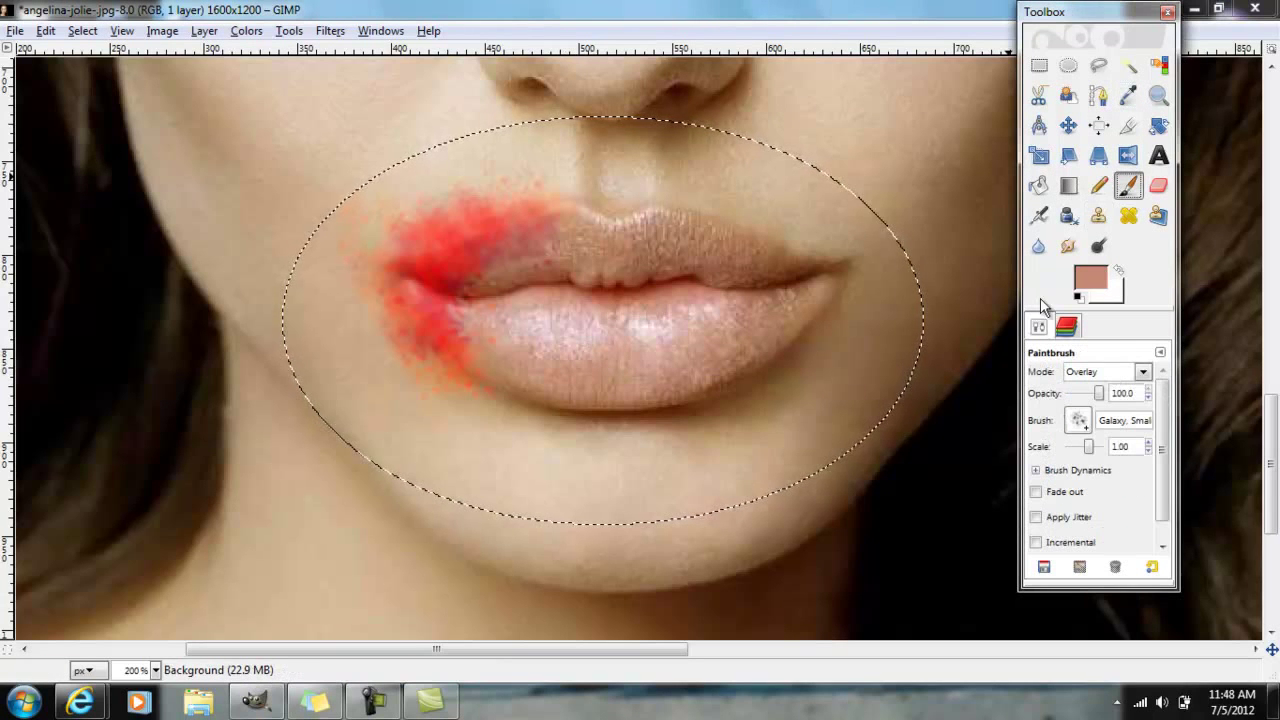
pyautogui.moveTo(416, 357); pyautogui.dragTo(487, 397)
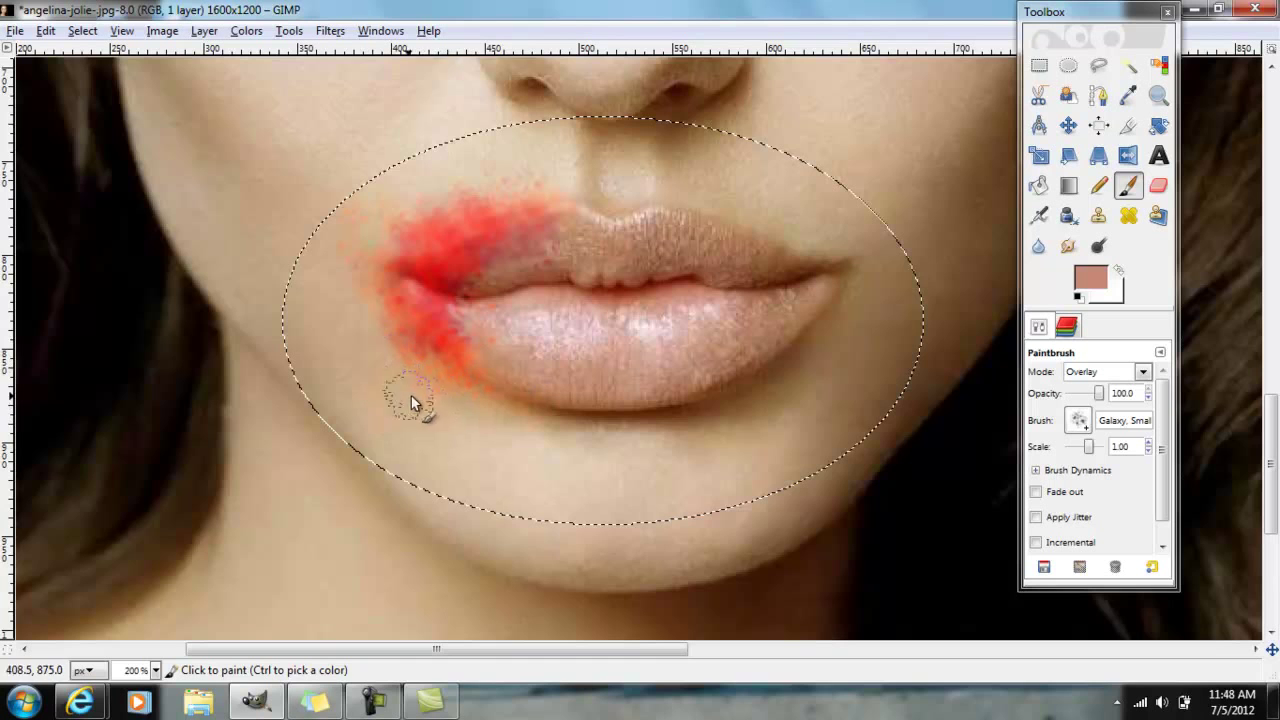
# Step: Paint the lower-left lip corner with a Circle (19) brush and set mode to Normal
pyautogui.click(1078, 420)
pyautogui.click(1138, 478)
pyautogui.moveTo(498, 370); pyautogui.dragTo(476, 373)
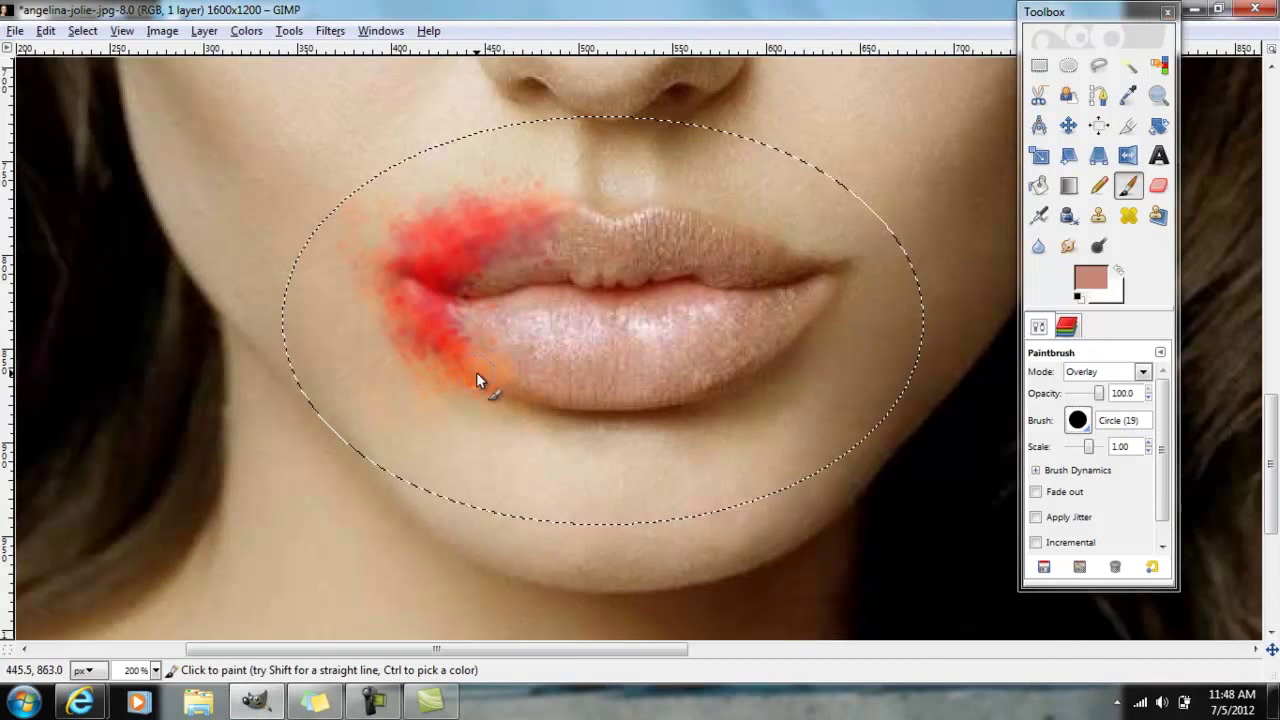
pyautogui.click(1141, 371)
pyautogui.click(1089, 13)
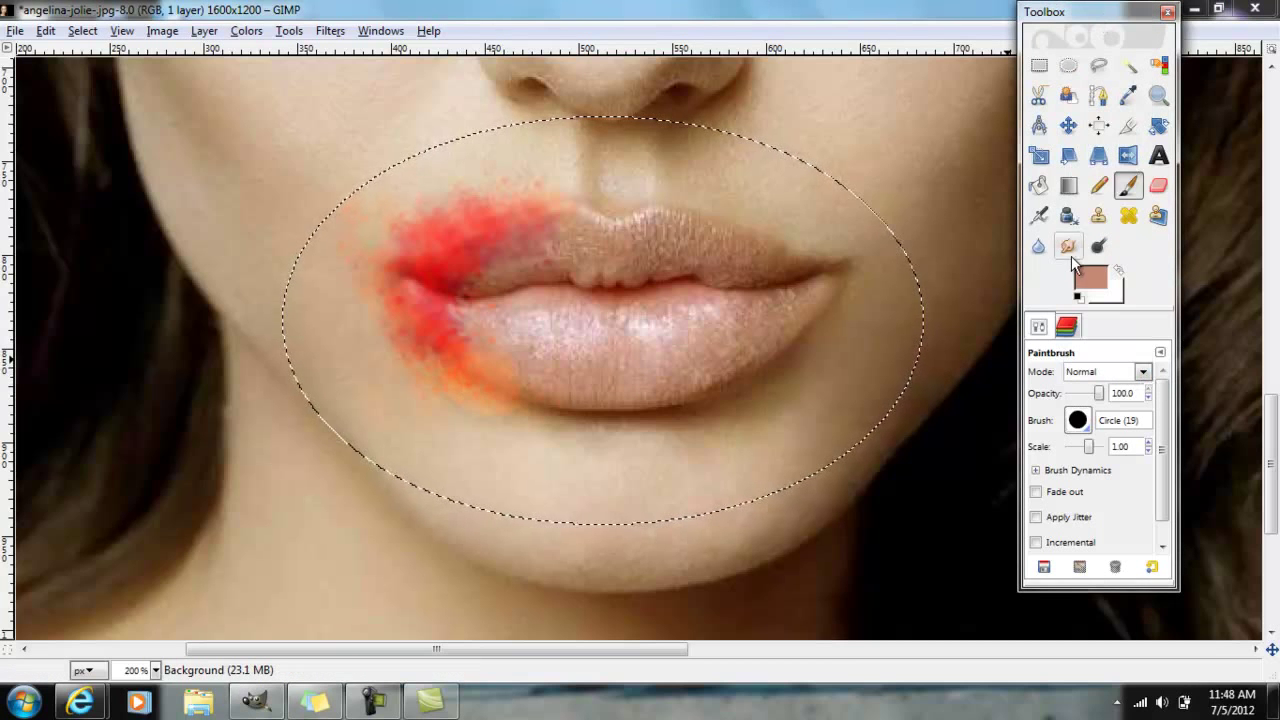
pyautogui.click(1102, 184)
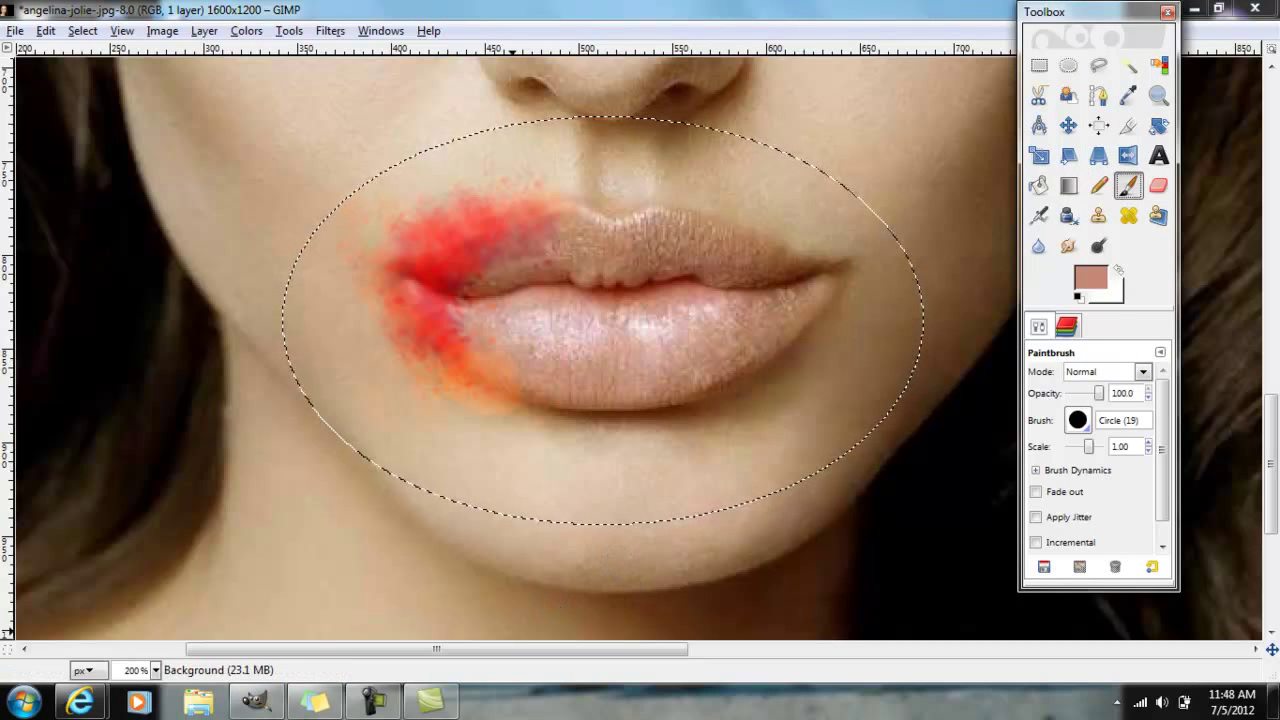
pyautogui.click(327, 706)
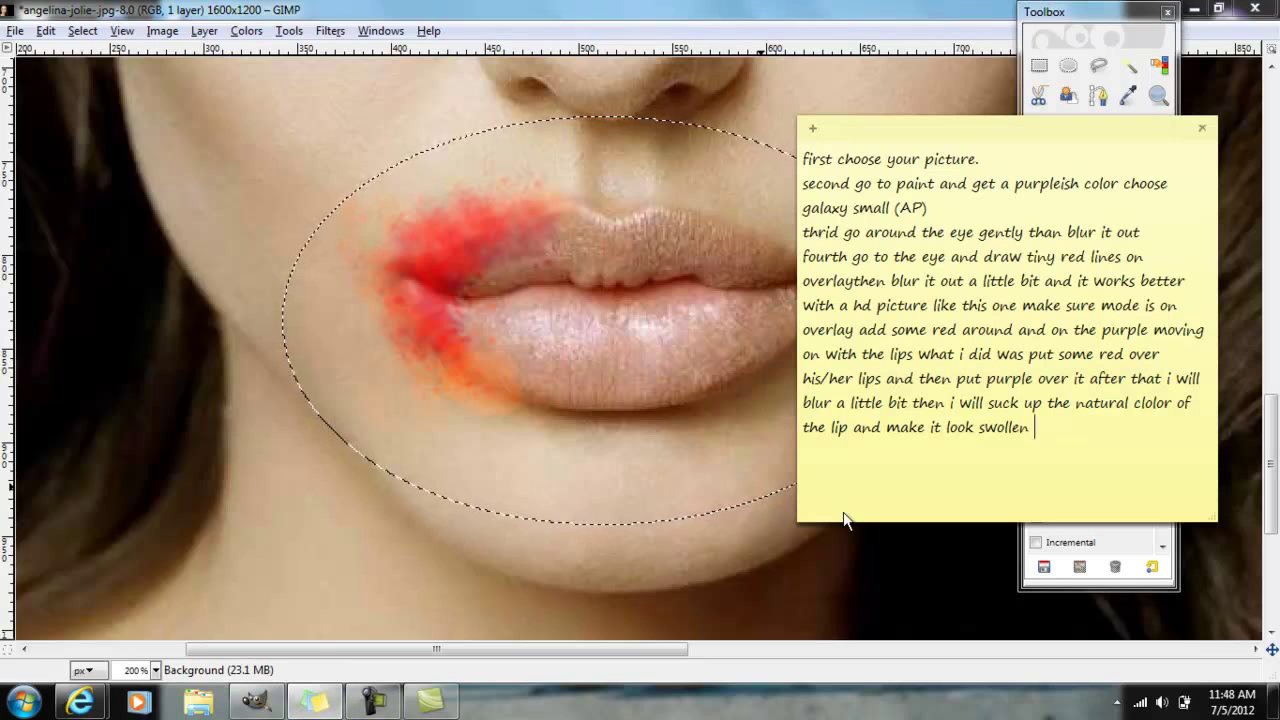
# Step: Type a note warning not to use overlay when putting on the lip colour
pyautogui.write('nt')
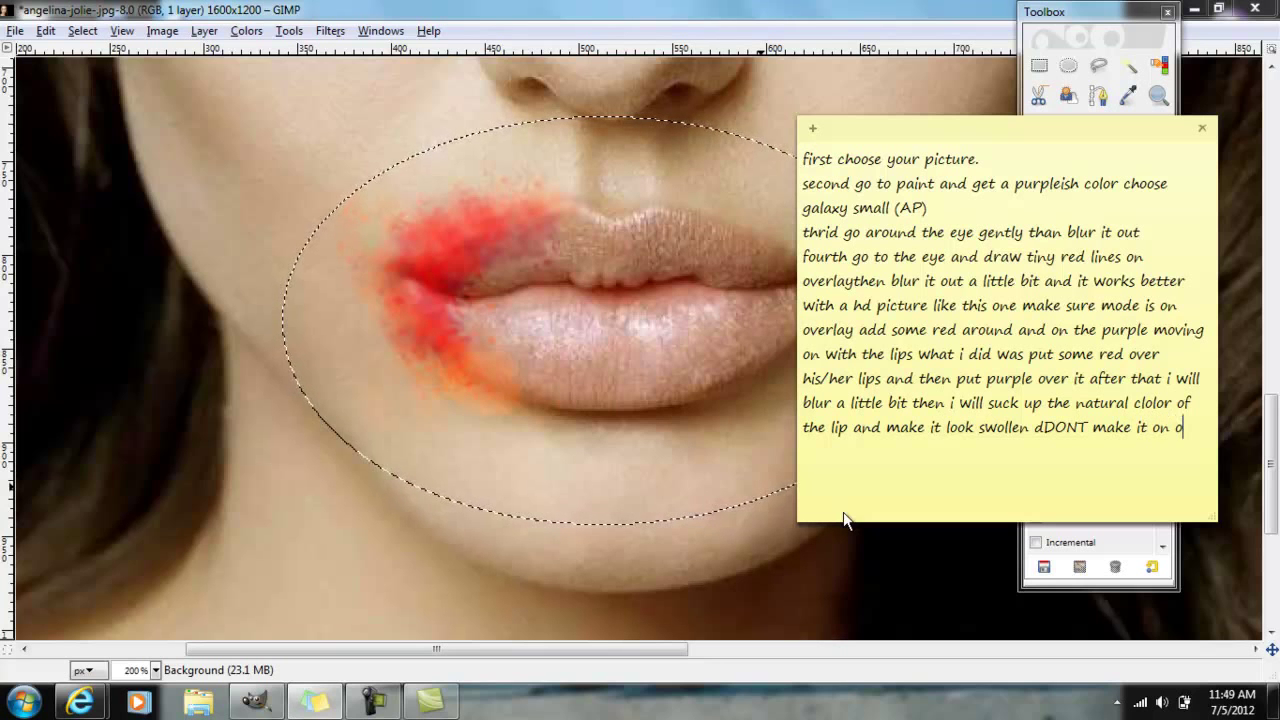
pyautogui.write('lay when putting the lip')
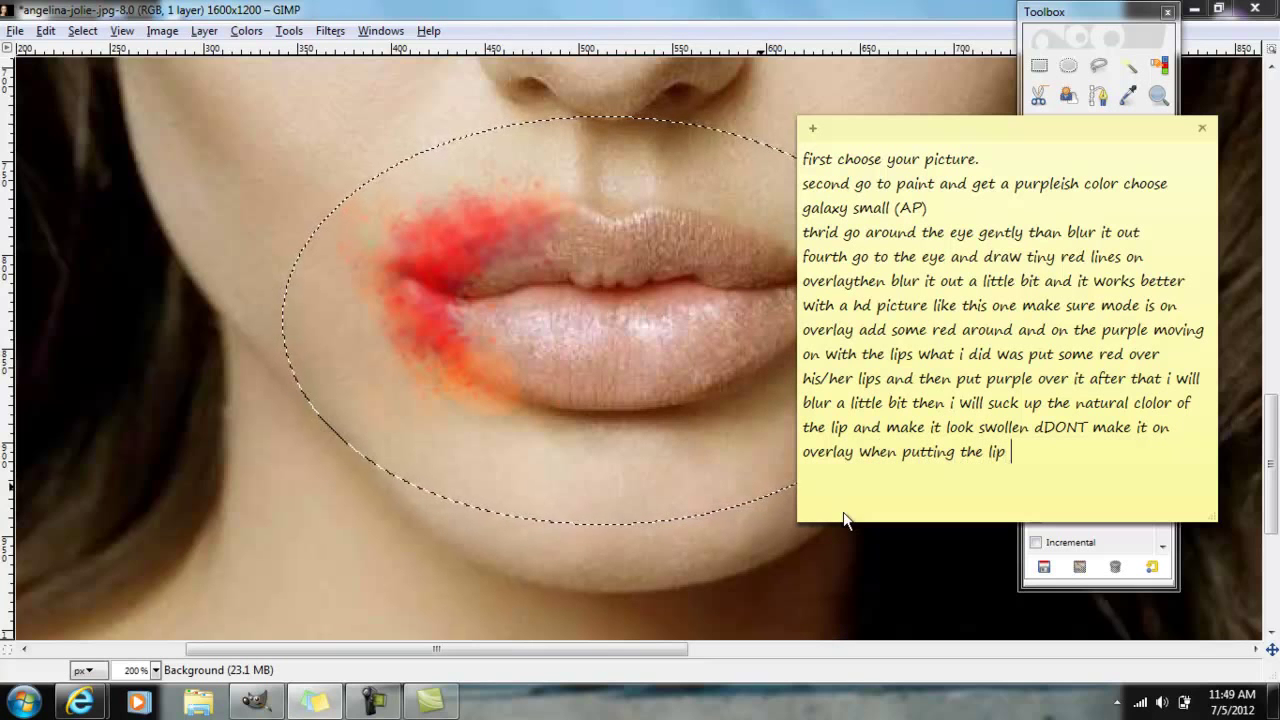
pyautogui.write('color on')
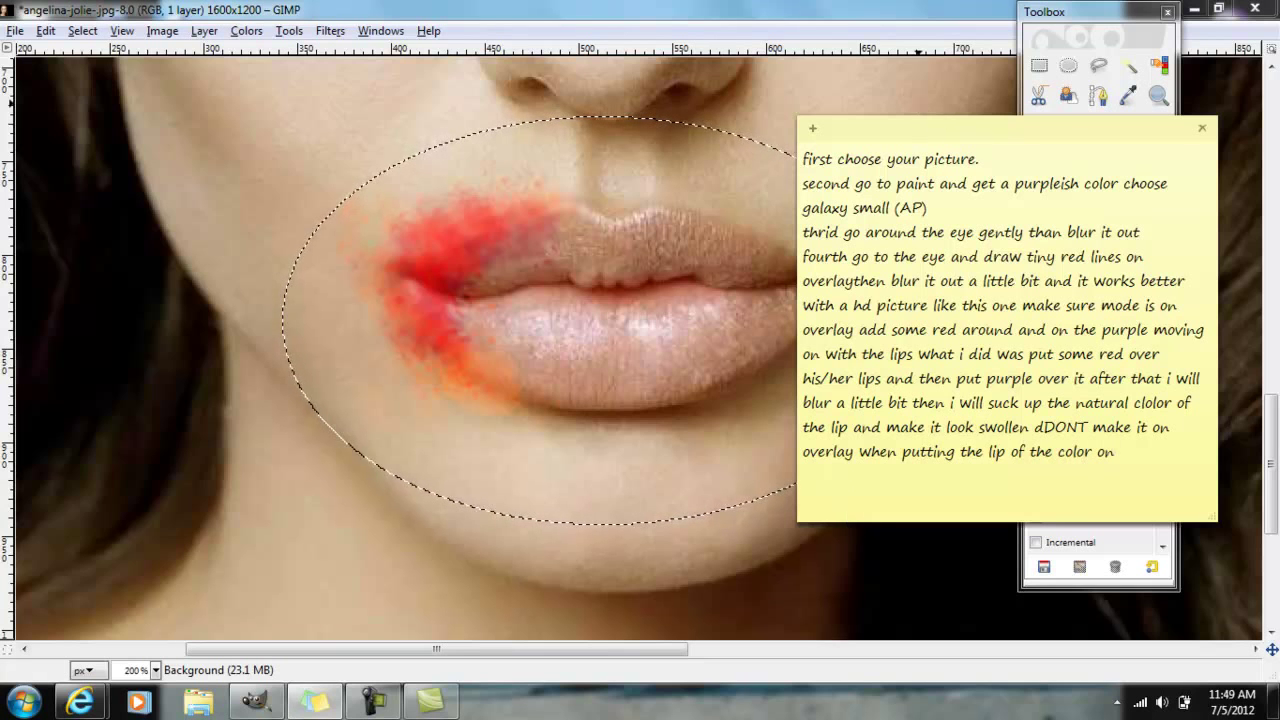
# Step: Back in GIMP, dab lip colour along the lower-left lip edge
pyautogui.hotkey('alt', 'Tab')
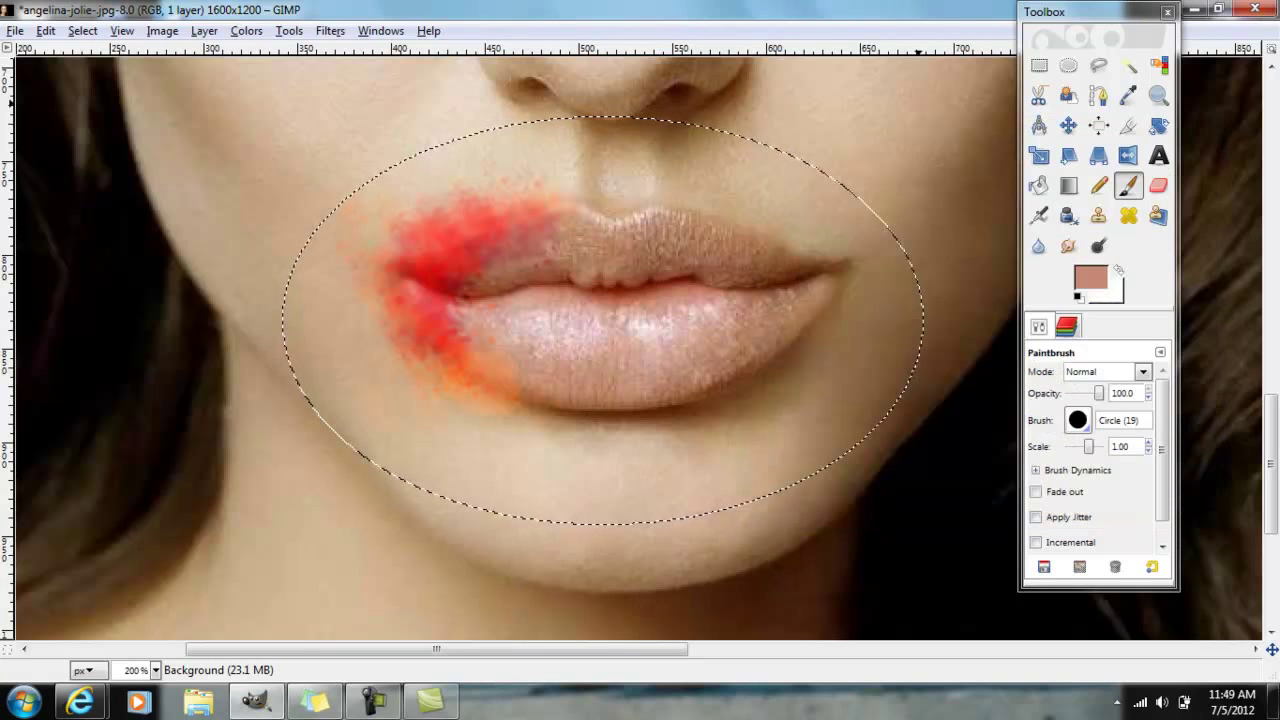
pyautogui.click(460, 386)
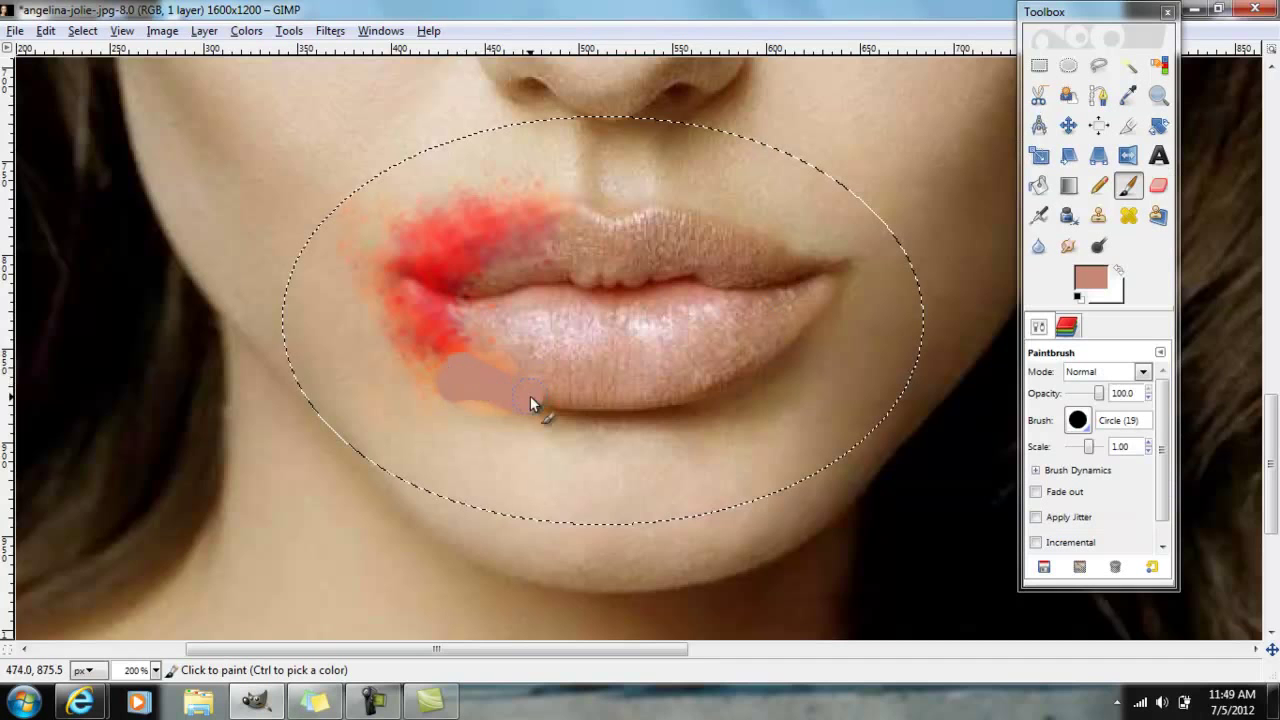
pyautogui.moveTo(459, 382); pyautogui.dragTo(437, 370)
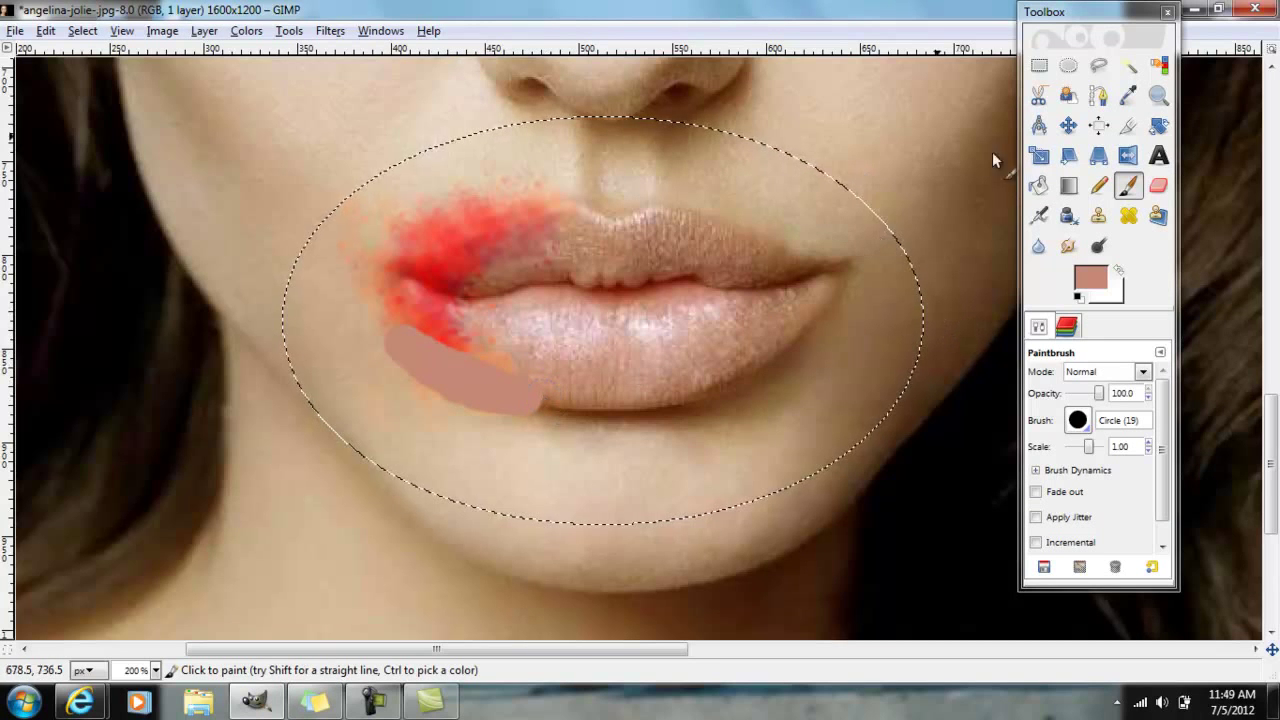
pyautogui.click(1038, 245)
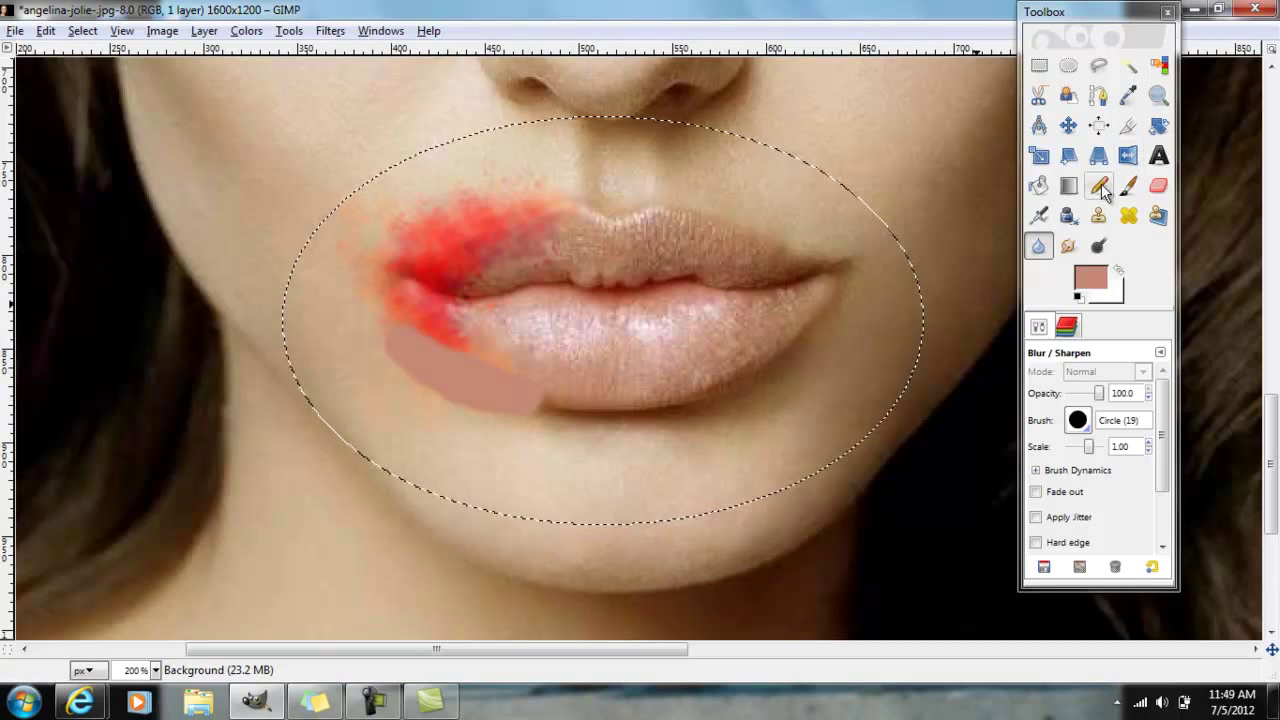
# Step: Sample dark brown from the lip line and paint a thin Circle (05) line under the lower-left lip
pyautogui.click(1127, 95)
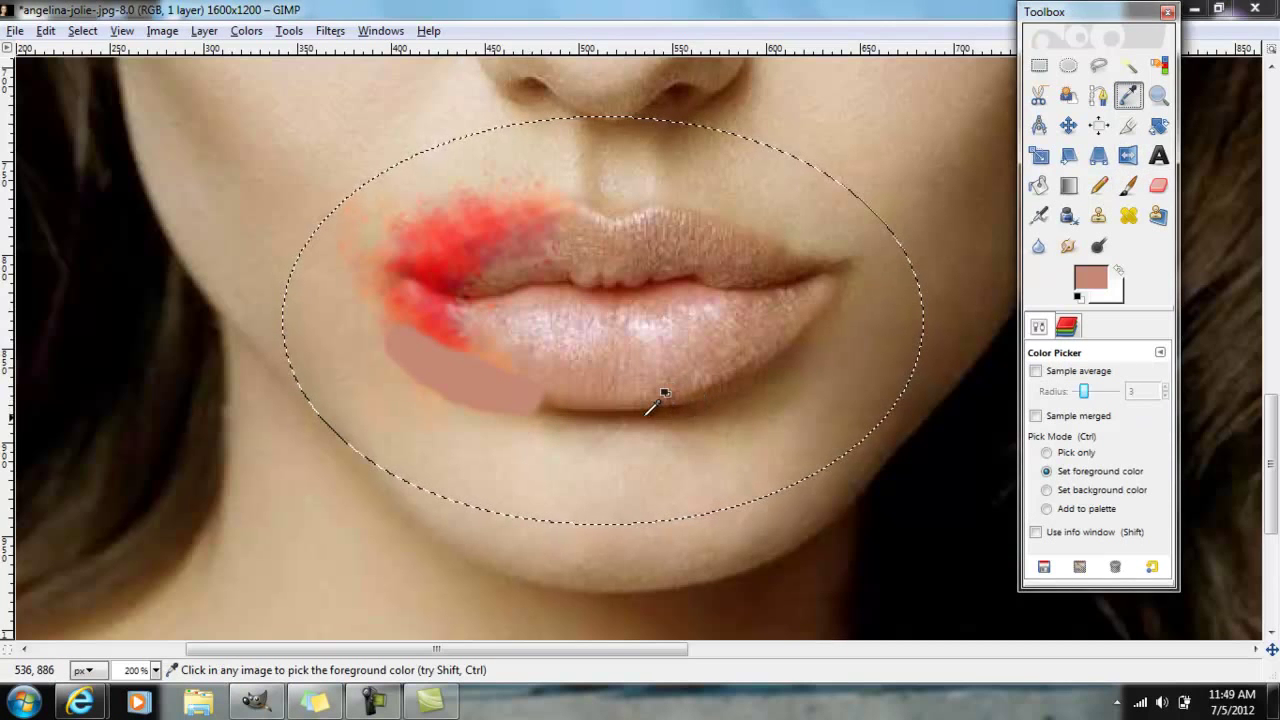
pyautogui.click(644, 410)
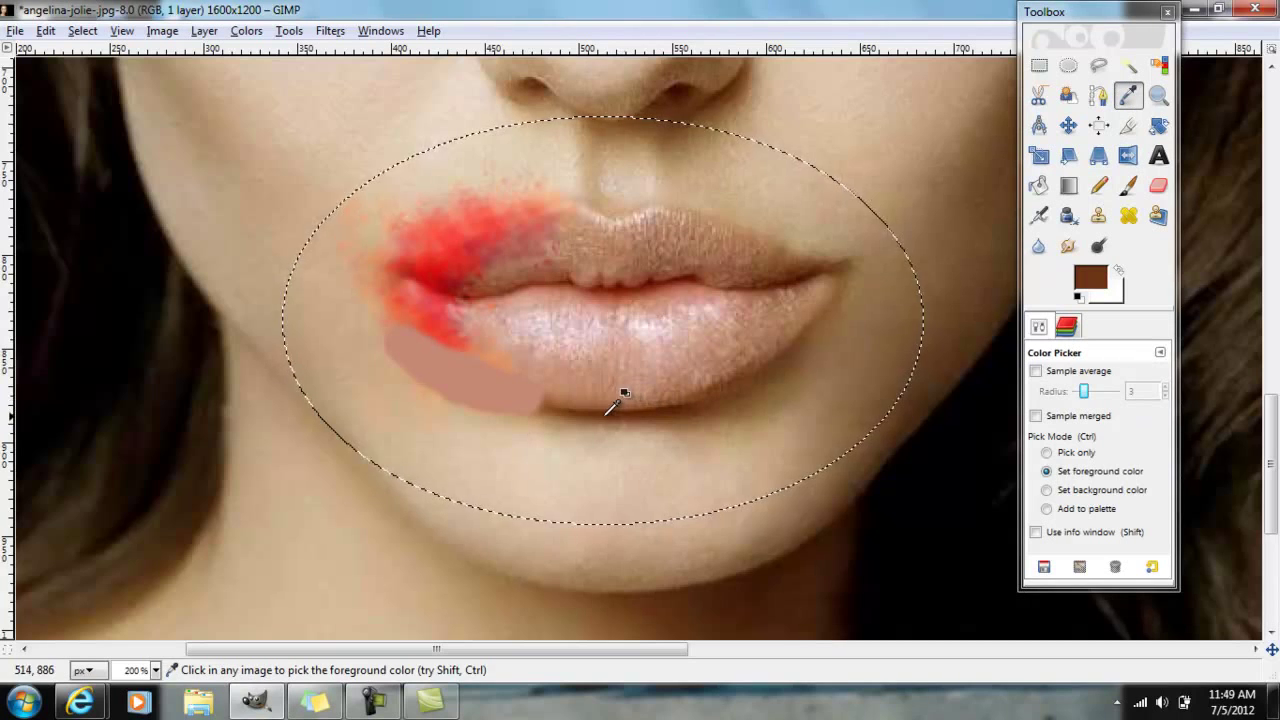
pyautogui.click(1127, 186)
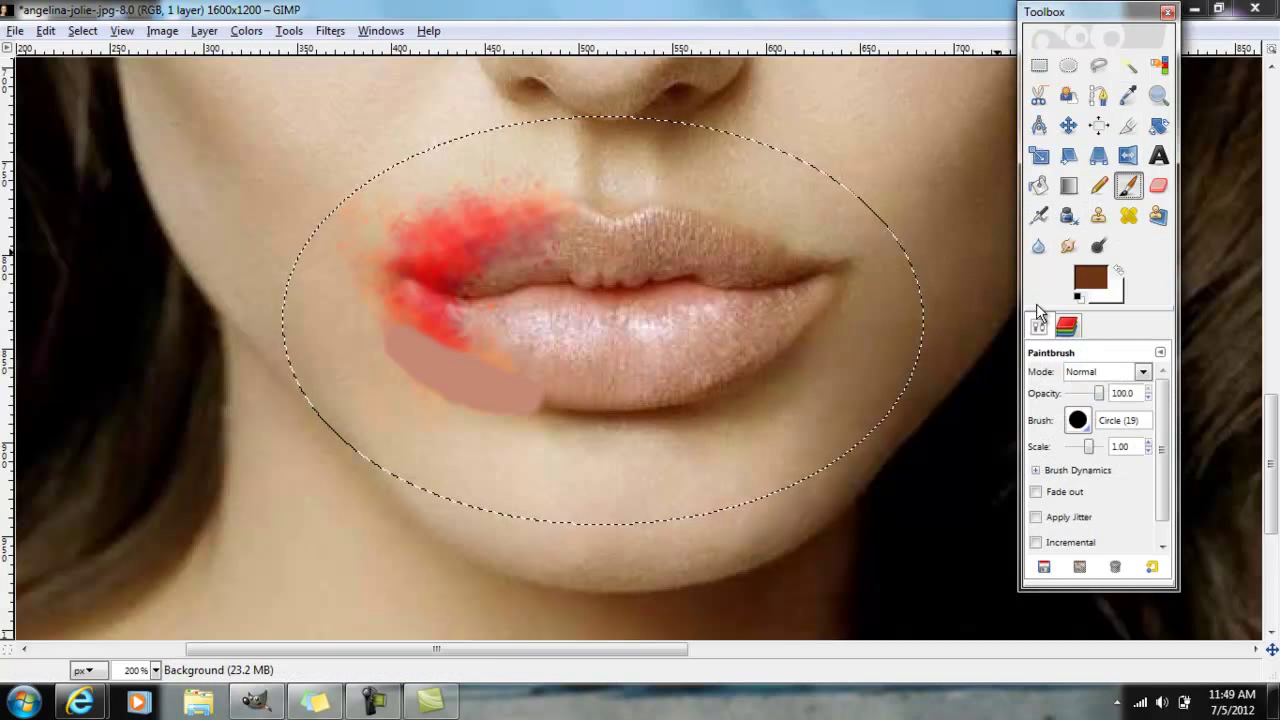
pyautogui.click(1077, 419)
pyautogui.click(1127, 474)
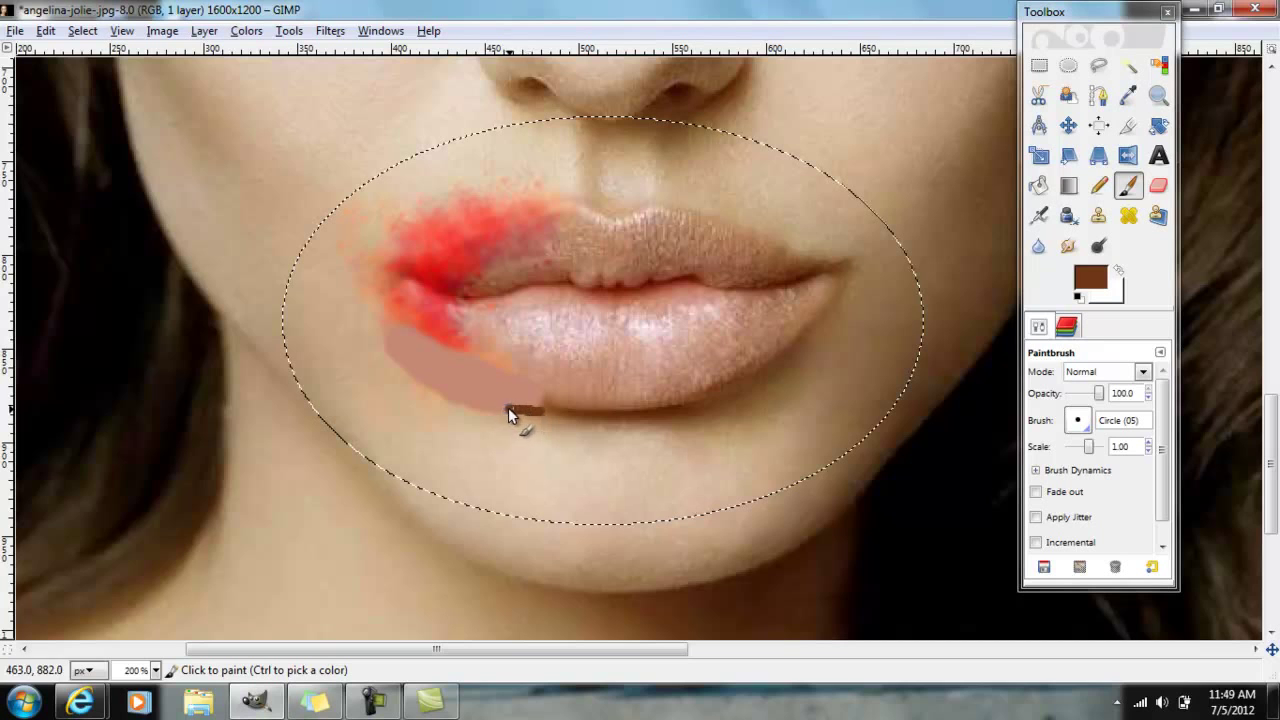
pyautogui.moveTo(462, 400); pyautogui.dragTo(421, 381)
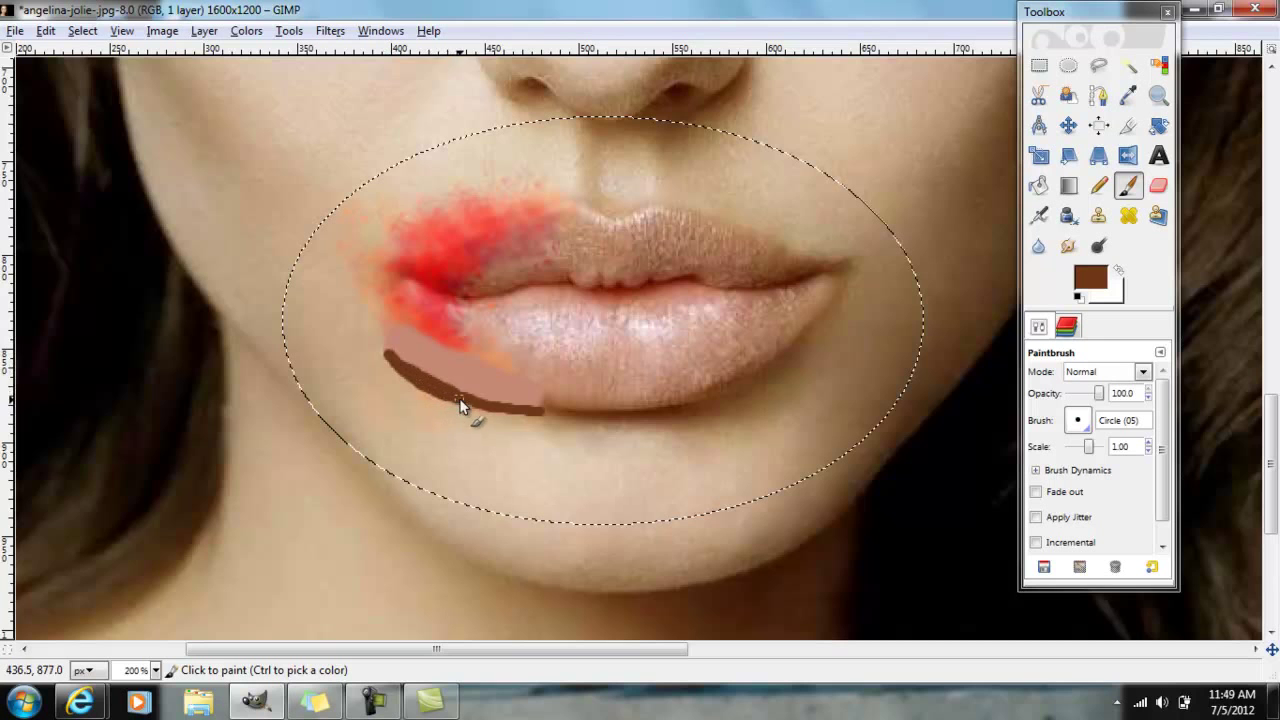
pyautogui.moveTo(431, 388); pyautogui.dragTo(543, 408)
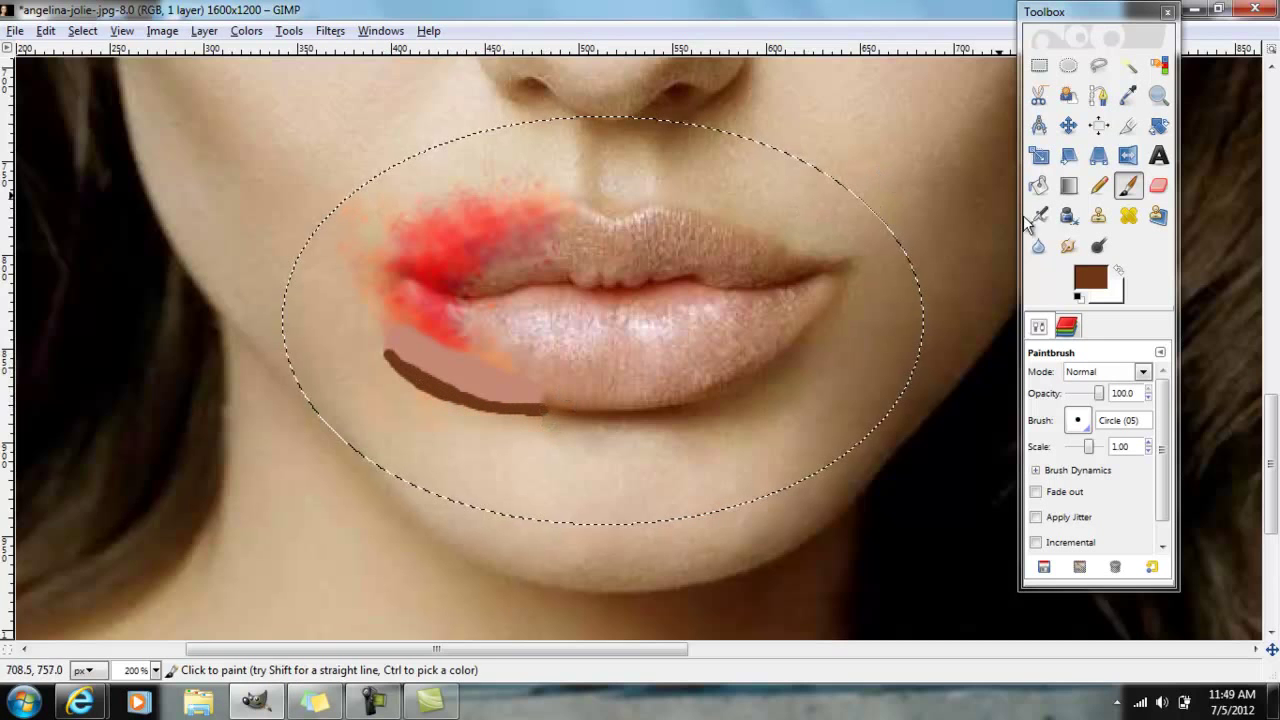
pyautogui.click(1038, 246)
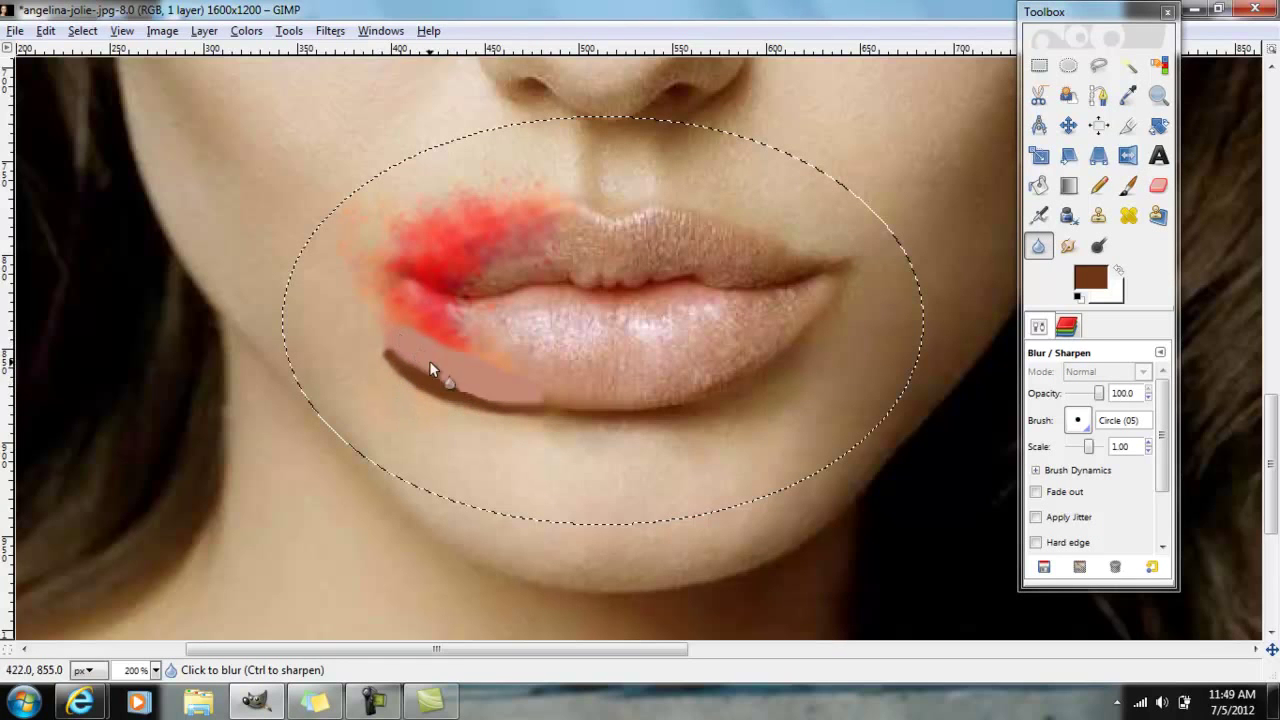
# Step: Blur the brown stroke along the lower lip with Blur/Sharpen
pyautogui.moveTo(466, 398)
pyautogui.mouseDown()
pyautogui.moveTo(440, 333)
pyautogui.moveTo(449, 277)
pyautogui.moveTo(443, 366)
pyautogui.moveTo(454, 395)
pyautogui.moveTo(482, 398)
pyautogui.mouseUp()
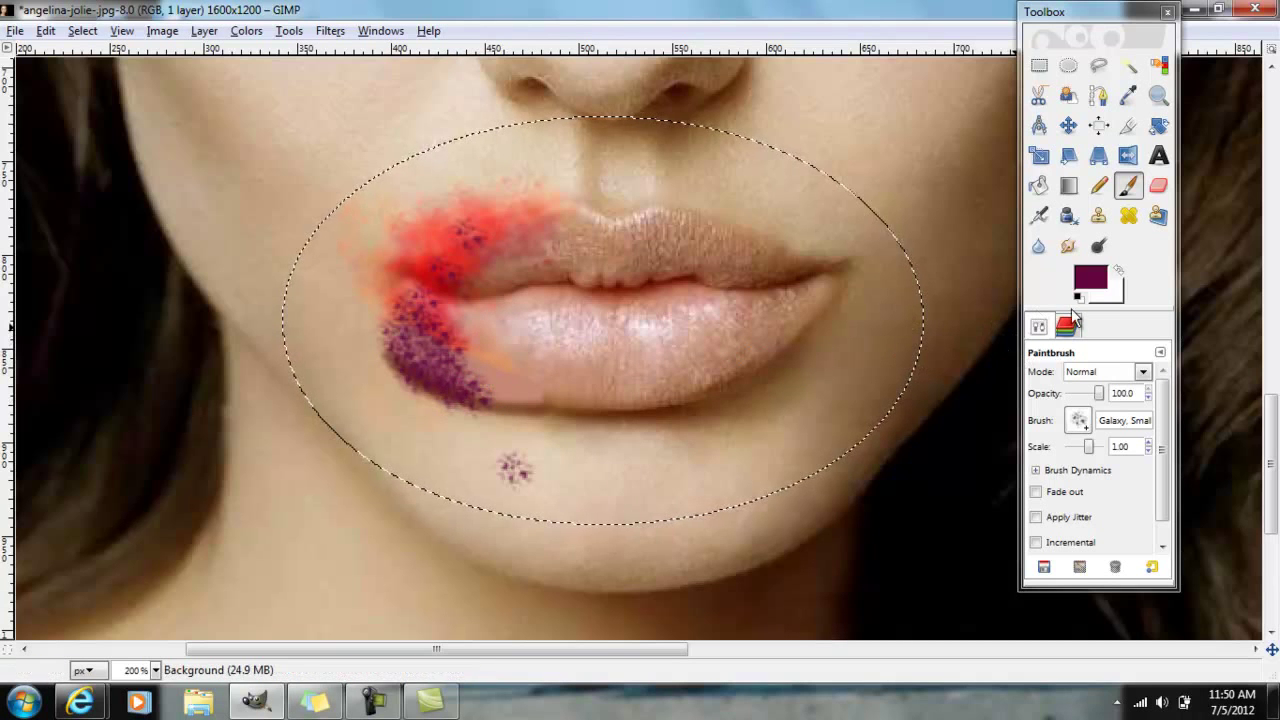
# Step: Paint bright red from the recent colours over the purple lower-left lip corner
pyautogui.click(1090, 280)
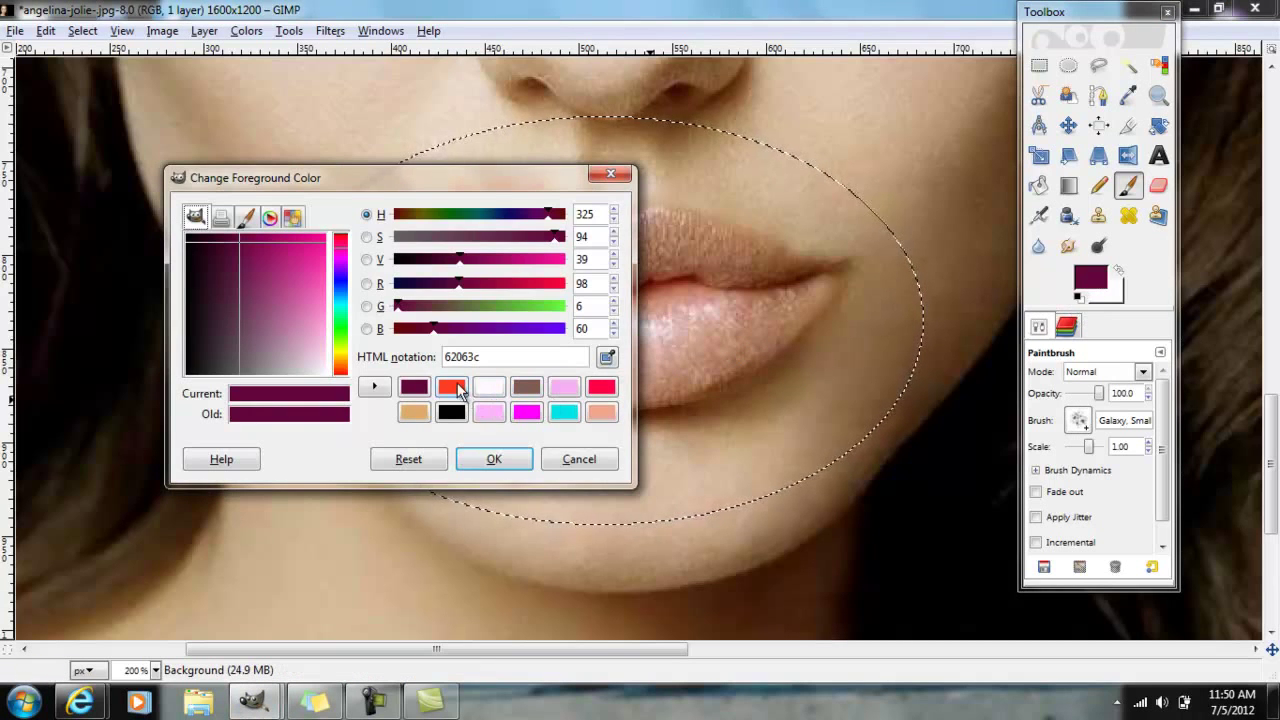
pyautogui.click(452, 388)
pyautogui.click(494, 459)
pyautogui.moveTo(520, 215); pyautogui.dragTo(480, 386)
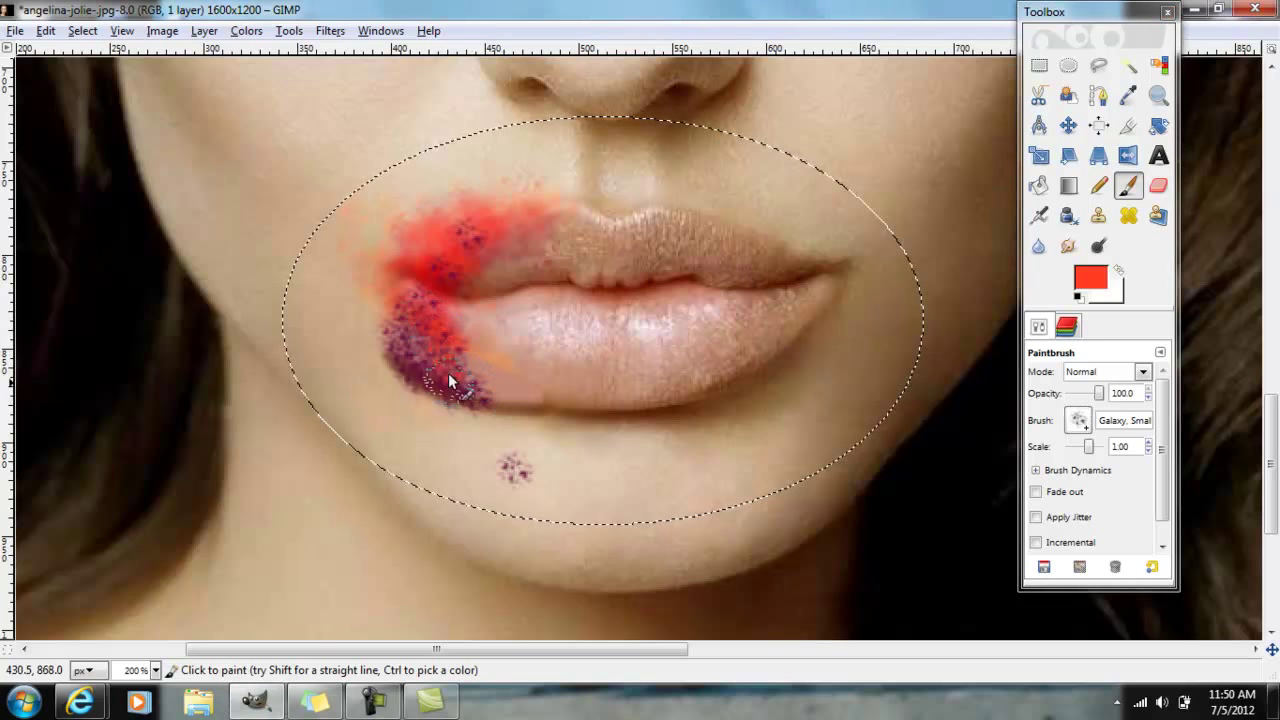
pyautogui.moveTo(399, 314)
pyautogui.mouseDown()
pyautogui.moveTo(431, 356)
pyautogui.moveTo(524, 398)
pyautogui.mouseUp()
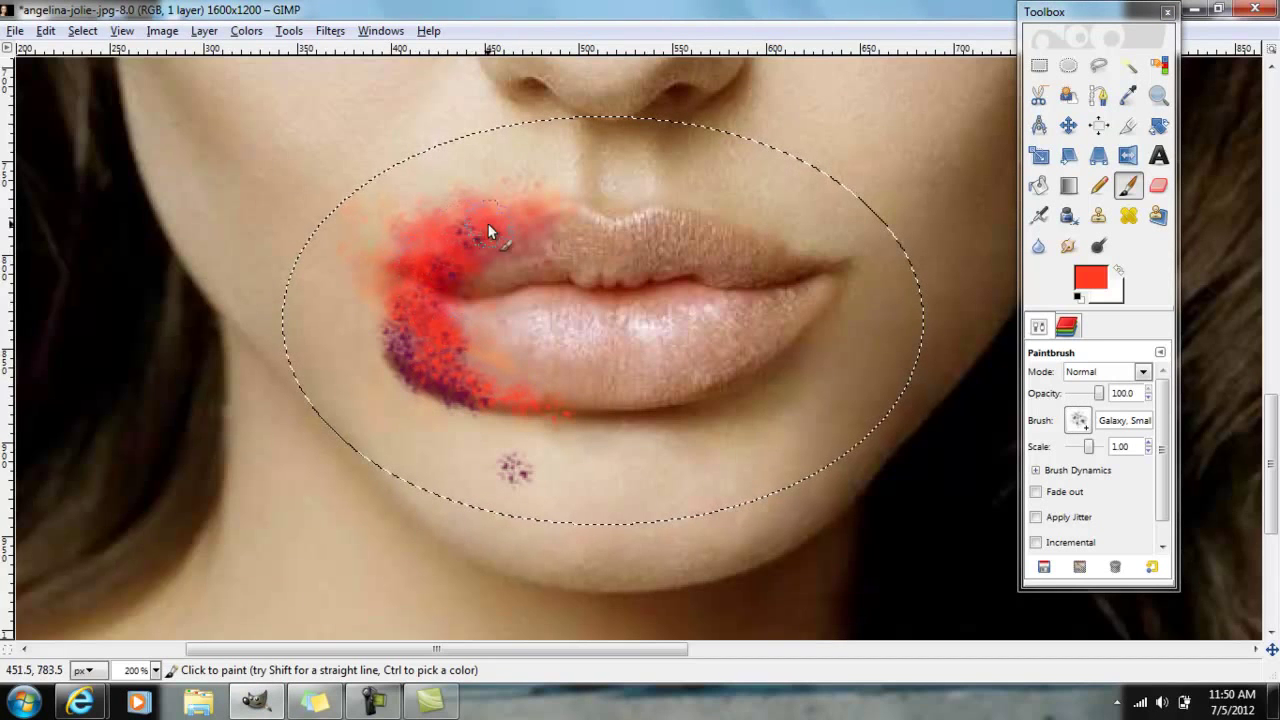
# Step: Blur the lip bruise and the stray purple dab below using the Circle (19) brush
pyautogui.click(1038, 247)
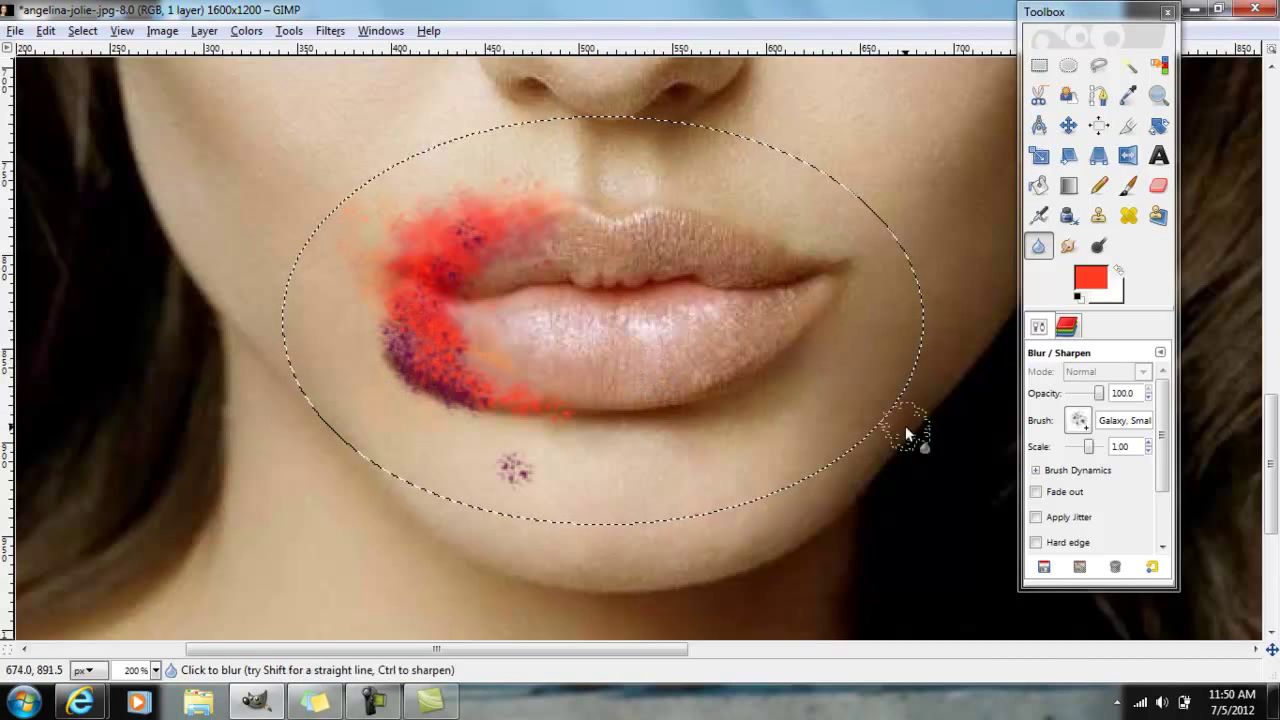
pyautogui.click(1078, 420)
pyautogui.doubleClick(1127, 499)
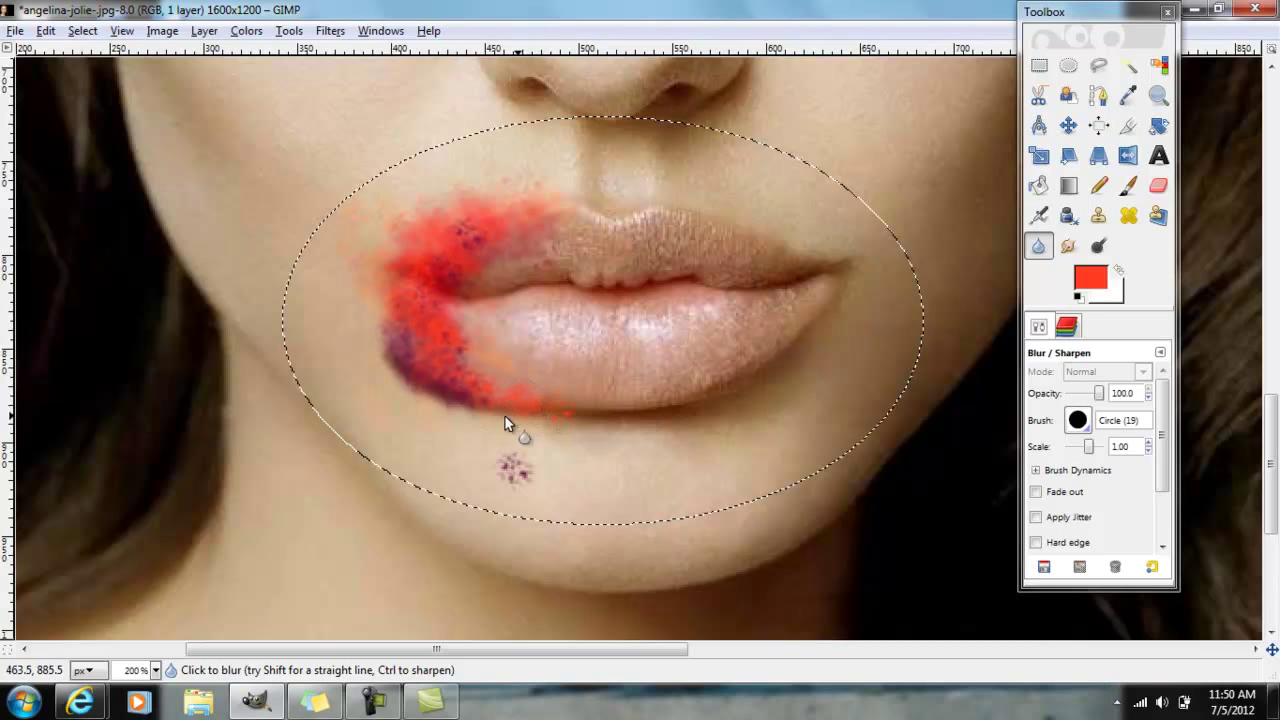
pyautogui.moveTo(520, 462); pyautogui.dragTo(514, 485)
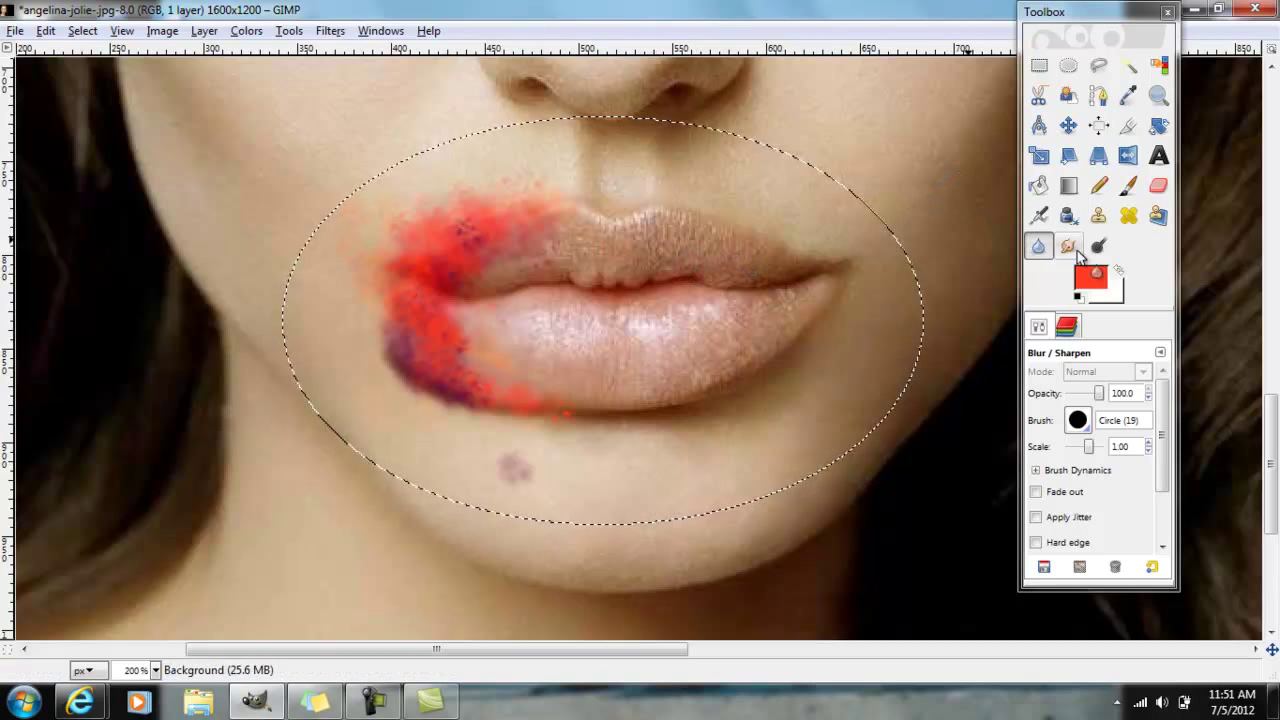
# Step: Zoom to 50%, then end the sticky note with 'tadda finished look and you can also make the other eye the same'
pyautogui.click(155, 670)
pyautogui.click(143, 572)
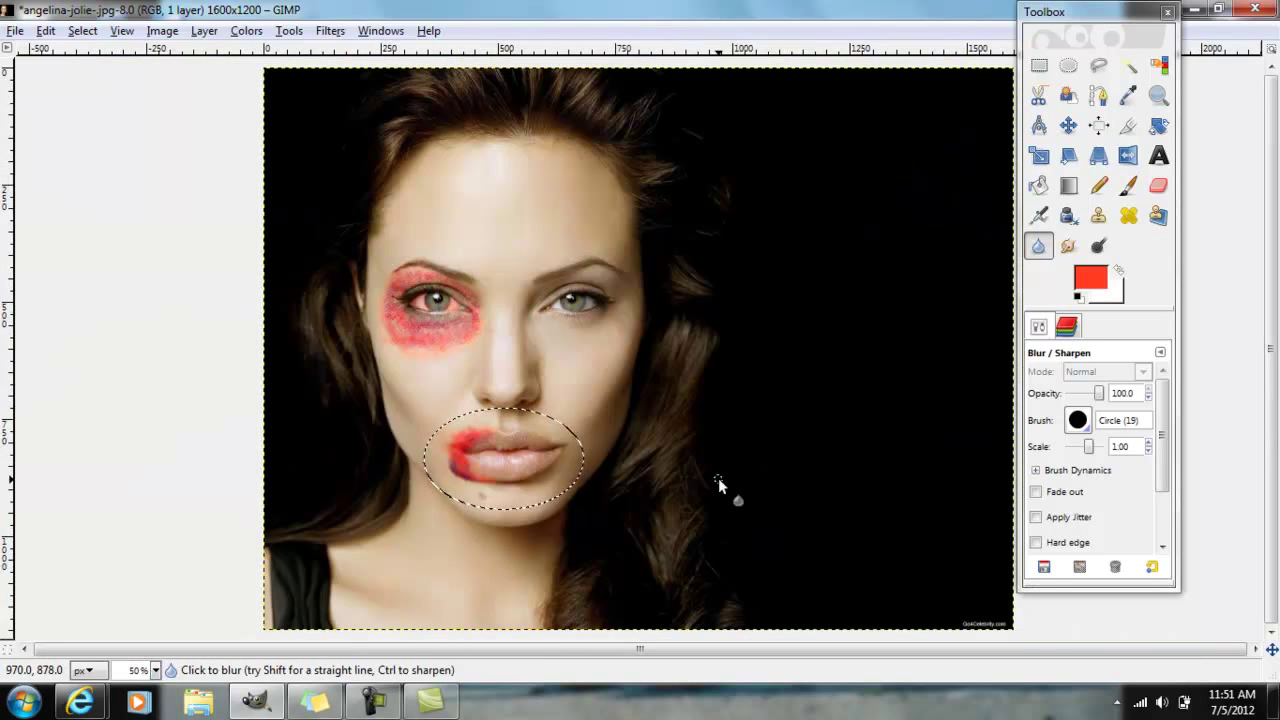
pyautogui.click(315, 703)
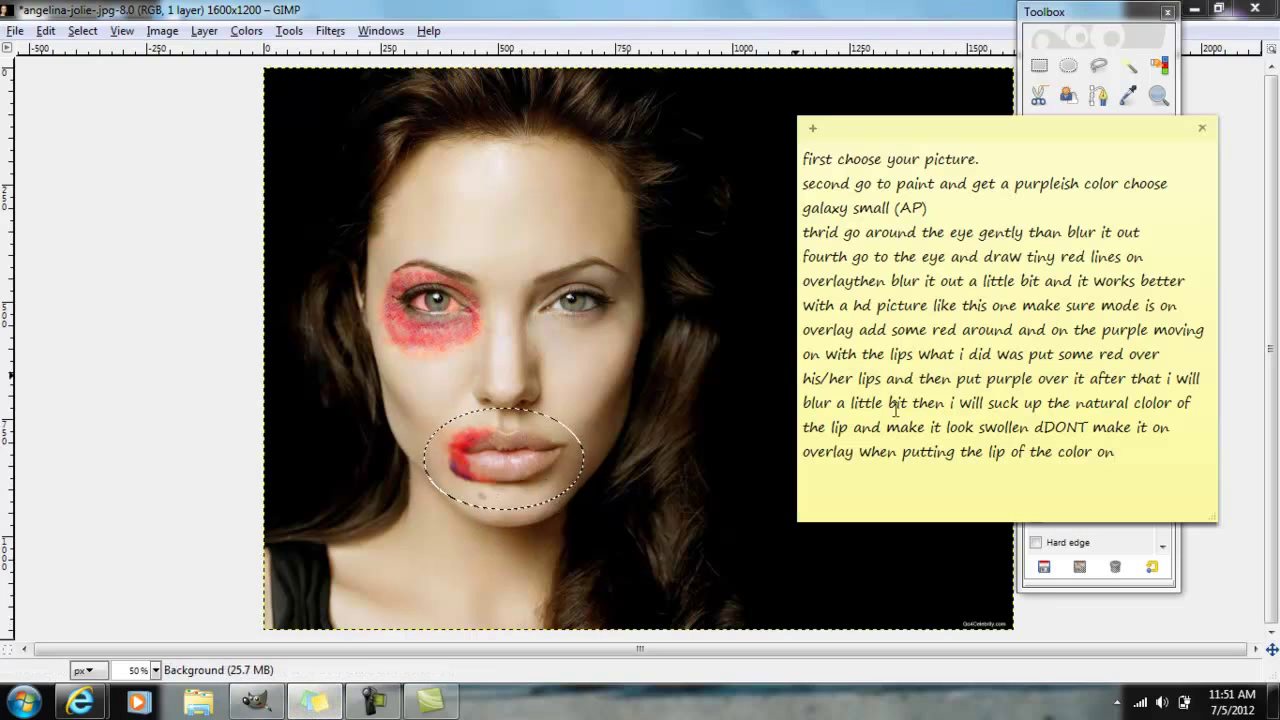
pyautogui.write('tadda fish')
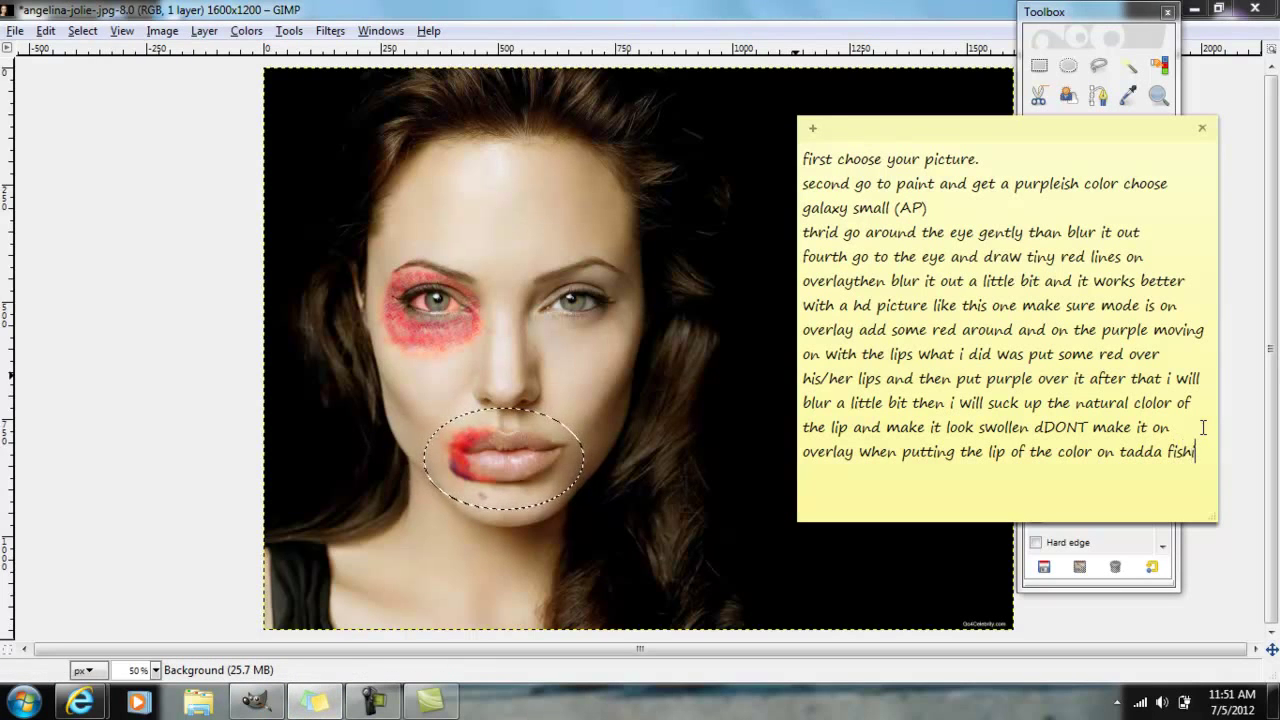
pyautogui.press('BackSpace')
pyautogui.press('BackSpace')
pyautogui.press('BackSpace')
pyautogui.write('inished look and you can also make the other eye the')
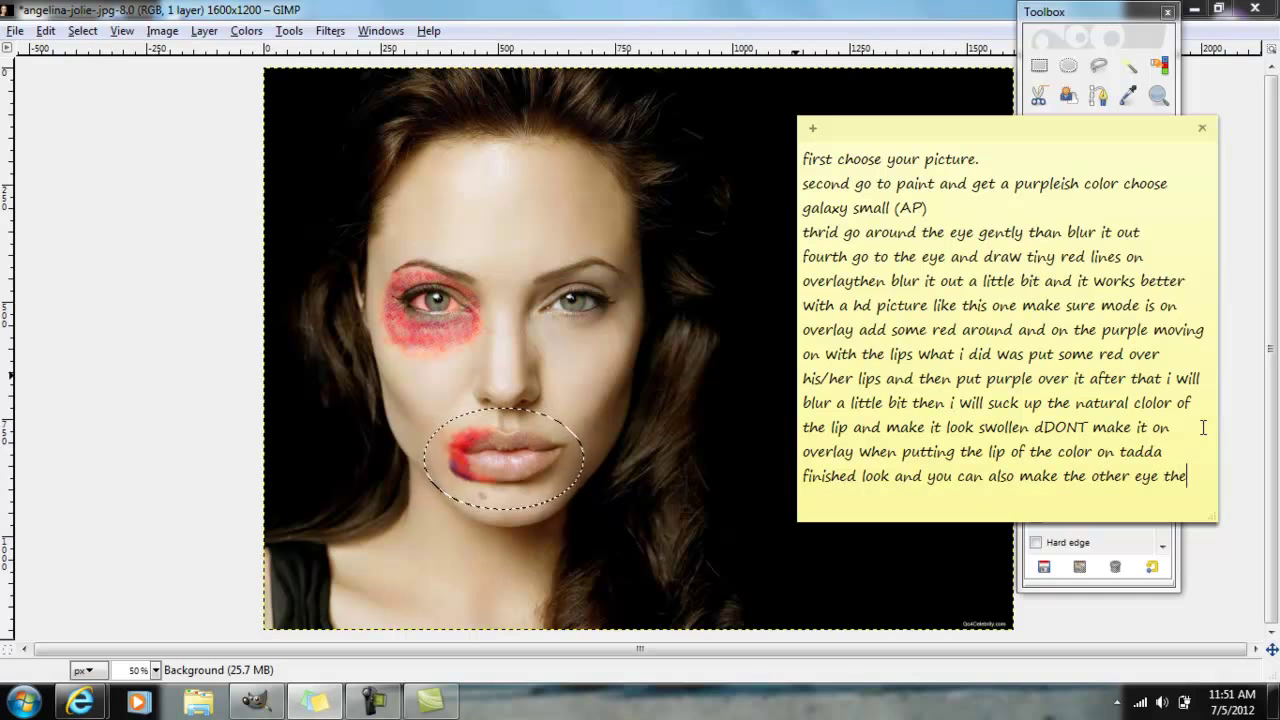
pyautogui.write('same')
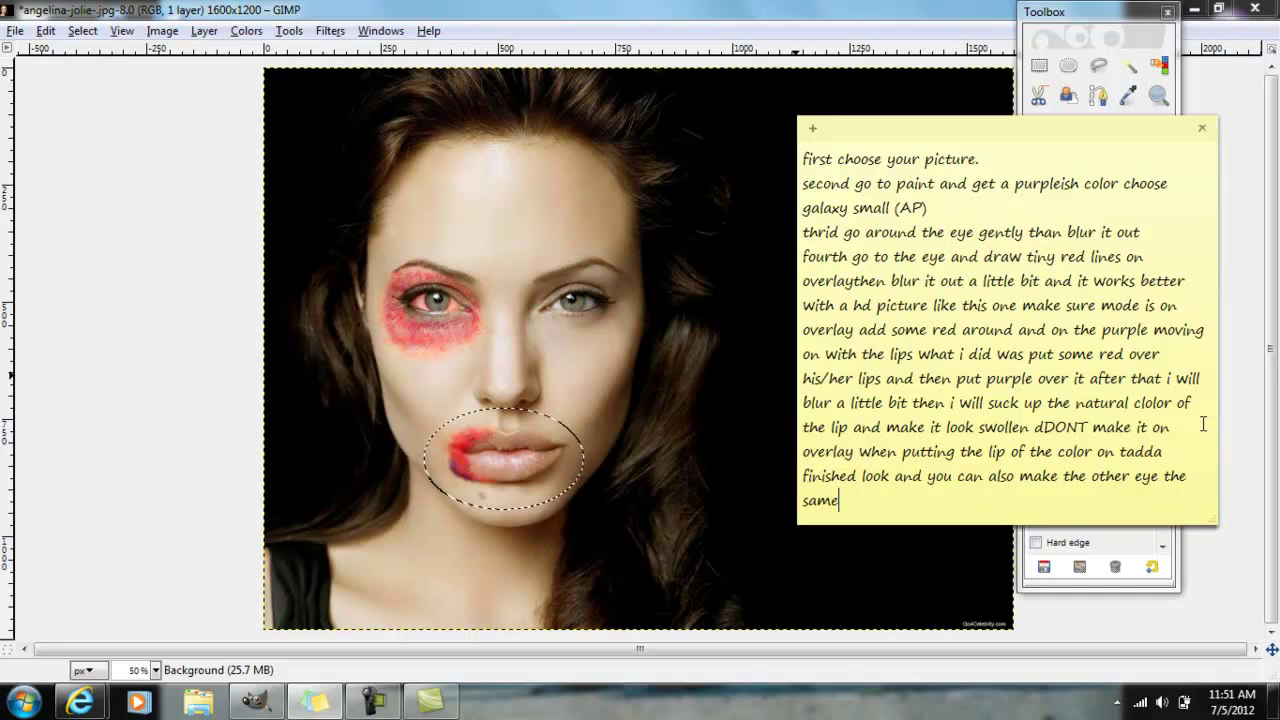
pyautogui.click(841, 20)
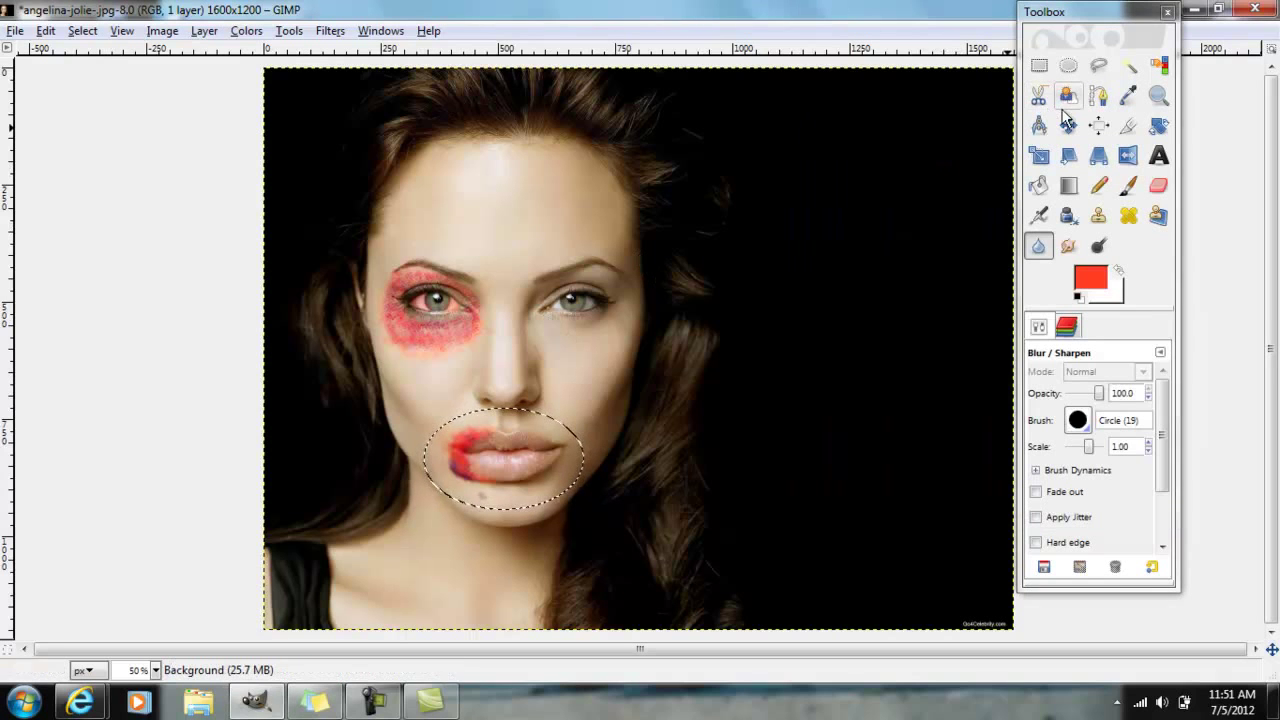
# Step: Select a small ellipse on the dark background, then inspect the finished bruises at 100% zoom
pyautogui.click(1068, 66)
pyautogui.moveTo(729, 284); pyautogui.dragTo(757, 318)
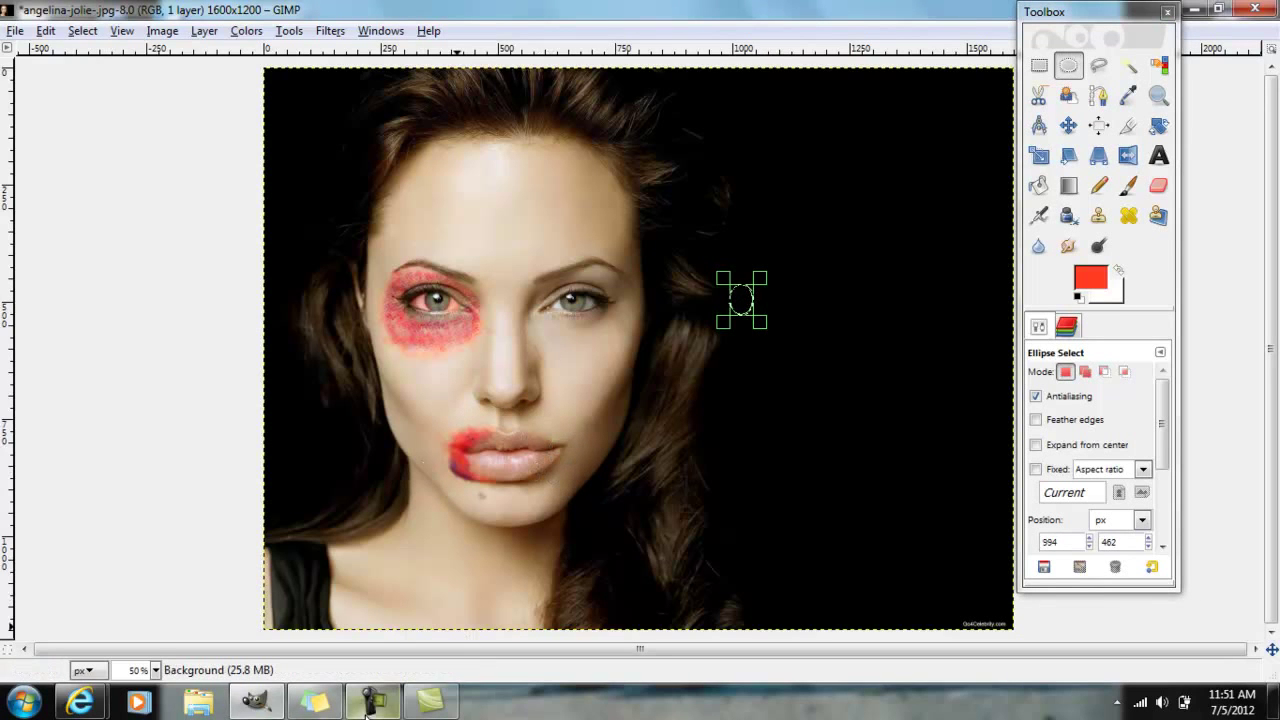
pyautogui.click(155, 670)
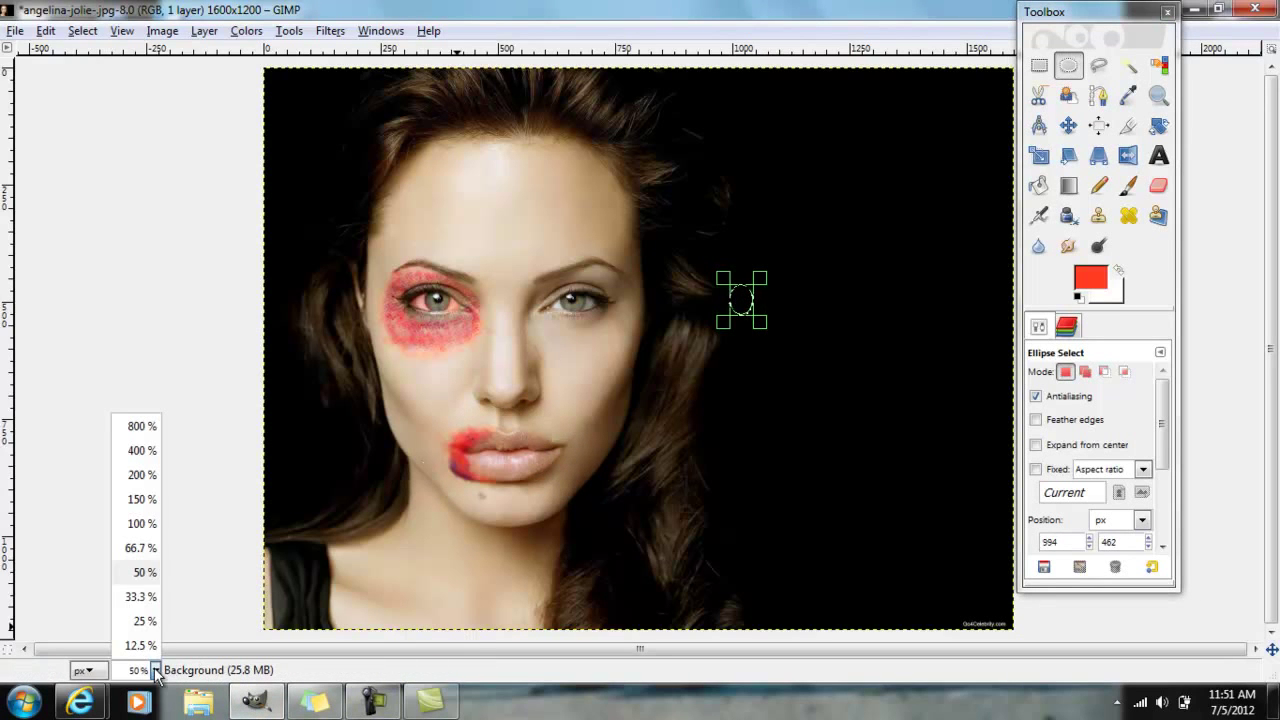
pyautogui.click(142, 600)
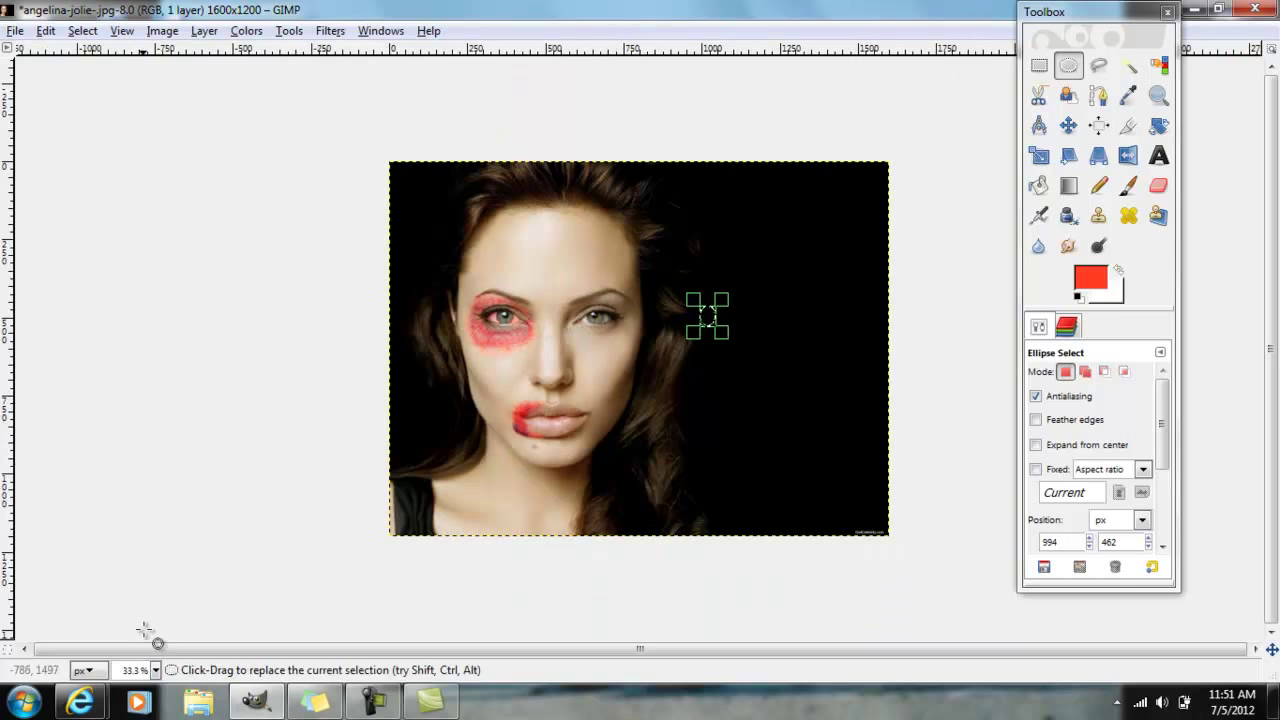
pyautogui.click(155, 670)
pyautogui.click(142, 523)
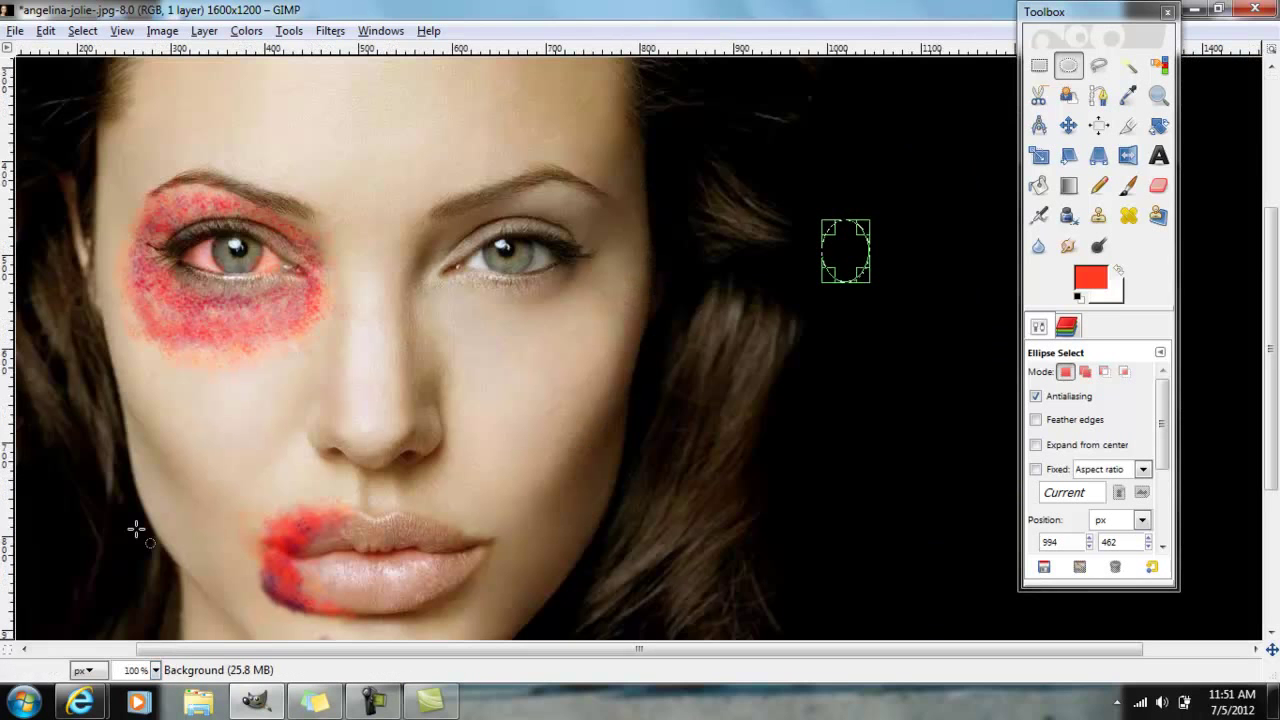
pyautogui.moveTo(403, 649); pyautogui.dragTo(285, 651)
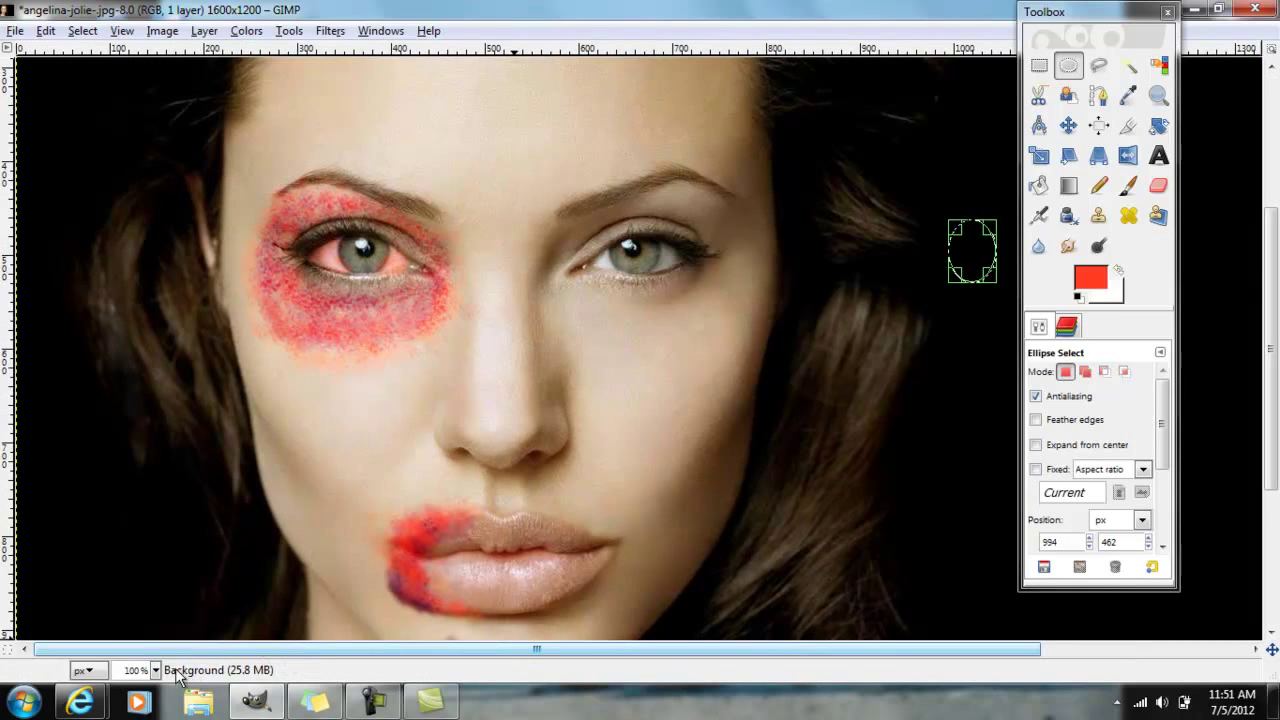